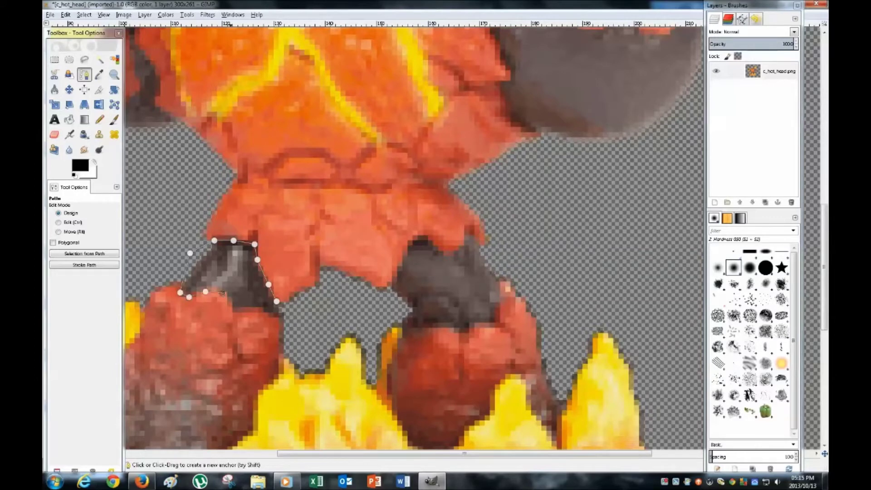
Step: Finish outlining the dark left thigh with the path, select it, and colorize it with hue 45 and saturation 100
{"action": "left_click", "coordinate": [286, 316]}
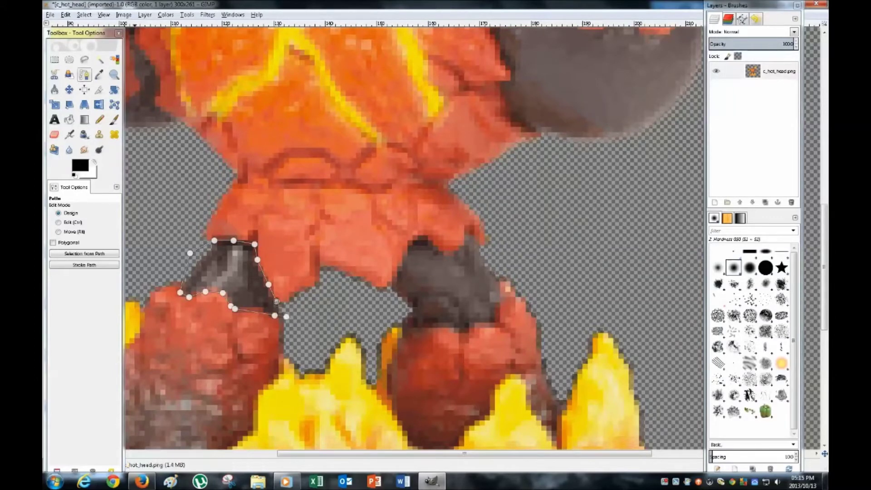
{"action": "left_click", "coordinate": [166, 14]}
{"action": "left_click", "coordinate": [181, 48]}
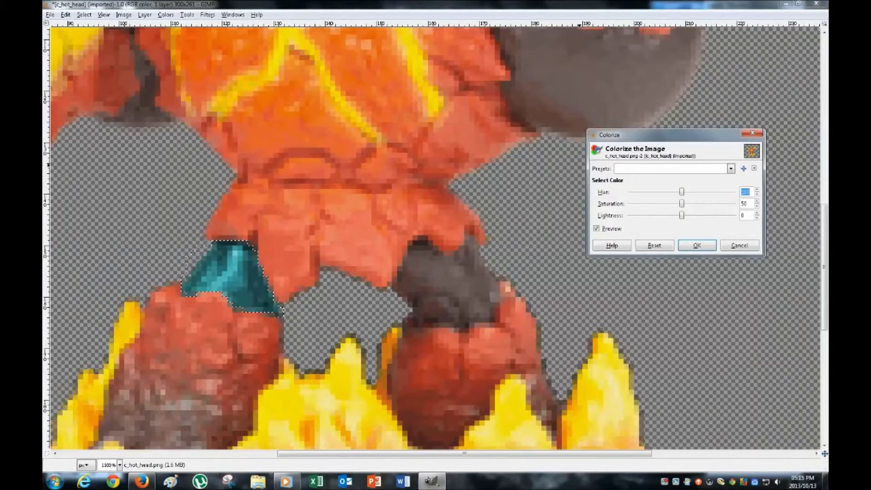
{"action": "type", "text": "100"}
{"action": "key", "text": "Tab"}
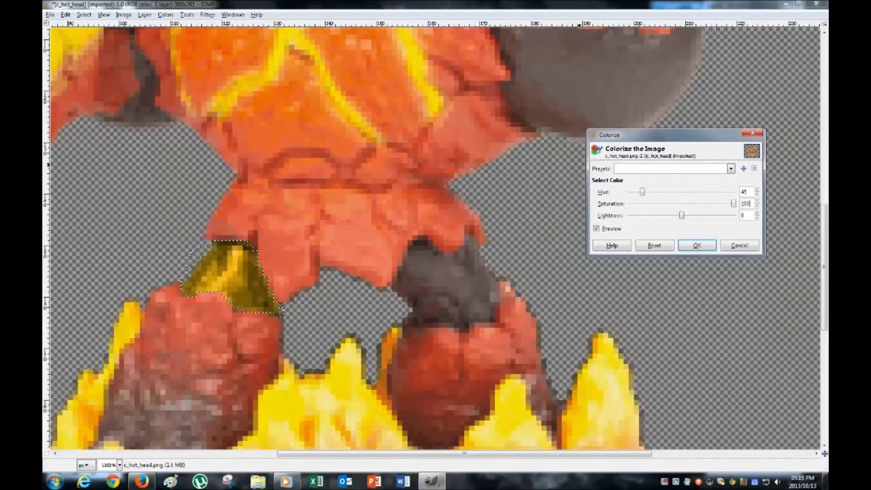
{"action": "left_click", "coordinate": [697, 245]}
Step: Clear the selection, outline the dark right thigh with the Paths tool, and turn the closed path into a selection
{"action": "scroll", "coordinate": [381, 218], "scroll_direction": "down", "scroll_amount": 4}
{"action": "left_click", "coordinate": [99, 59]}
{"action": "key", "text": "ctrl+shift+a"}
{"action": "left_click", "coordinate": [85, 74]}
{"action": "scroll", "coordinate": [520, 366], "scroll_direction": "up", "scroll_amount": 3}
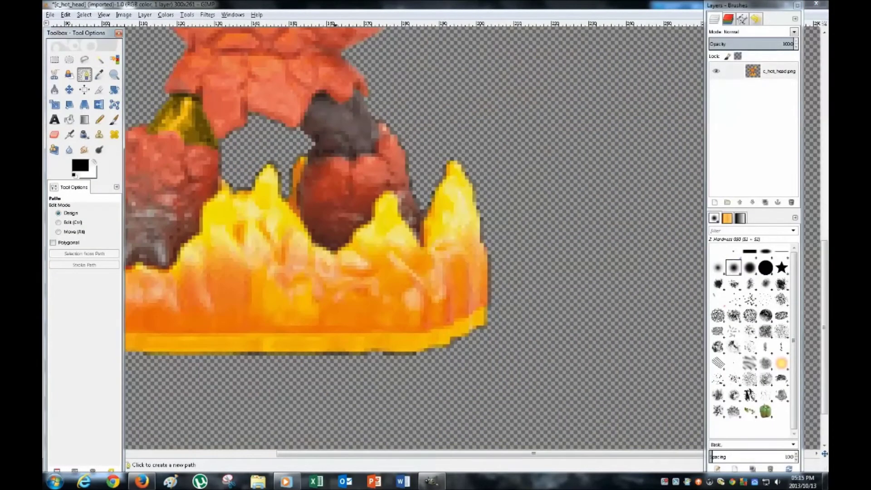
{"action": "left_click", "coordinate": [306, 156]}
{"action": "left_click", "coordinate": [299, 129]}
{"action": "left_click", "coordinate": [304, 114]}
{"action": "left_click", "coordinate": [317, 92]}
{"action": "left_click", "coordinate": [322, 89]}
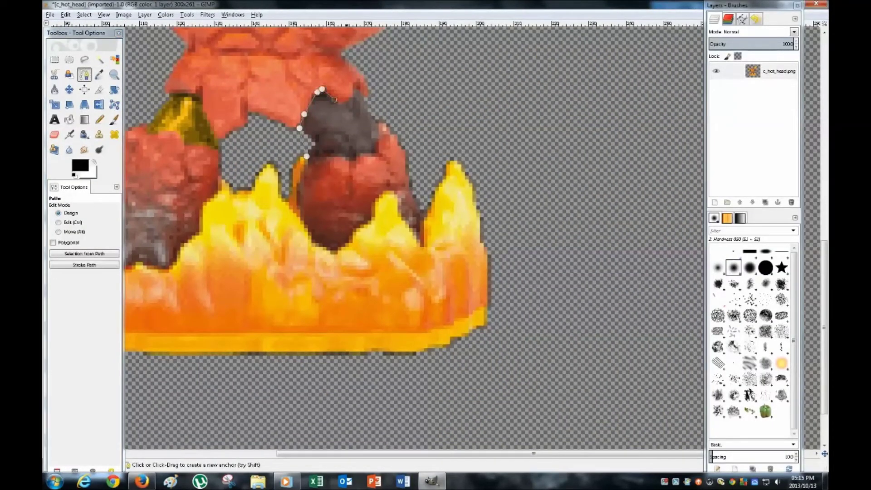
{"action": "left_click", "coordinate": [371, 104]}
{"action": "left_click", "coordinate": [382, 121]}
{"action": "left_click", "coordinate": [374, 152]}
{"action": "left_click", "coordinate": [358, 155]}
{"action": "left_click", "coordinate": [330, 156]}
{"action": "left_click", "coordinate": [306, 156], "text": "ctrl"}
{"action": "key", "text": "Return"}
Step: Colorize the selected right thigh with hue 45 to the same gold as the left thigh
{"action": "left_click", "coordinate": [165, 15]}
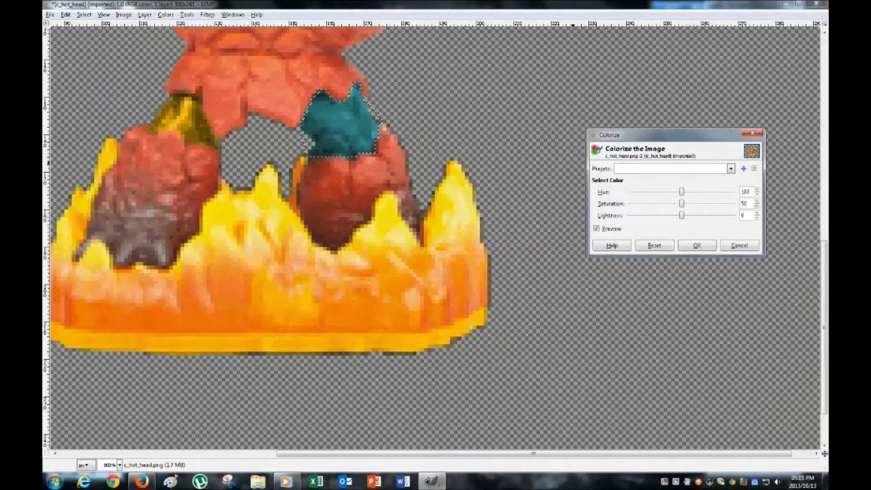
{"action": "type", "text": "45"}
{"action": "key", "text": "Tab"}
{"action": "type", "text": "10"}
{"action": "key", "text": "Return"}
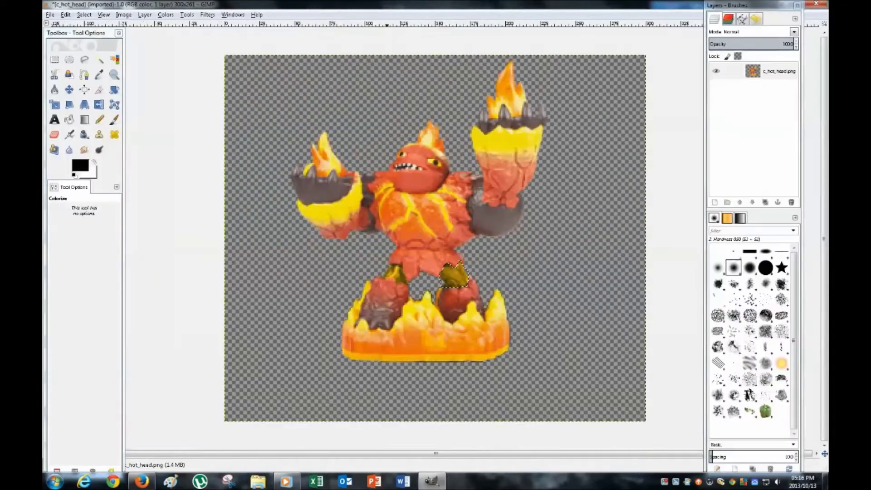
Step: Outline the left lower leg from the gold thigh down to the flames with the Paths tool and create a selection from the path
{"action": "scroll", "coordinate": [383, 322], "scroll_direction": "up", "scroll_amount": 4}
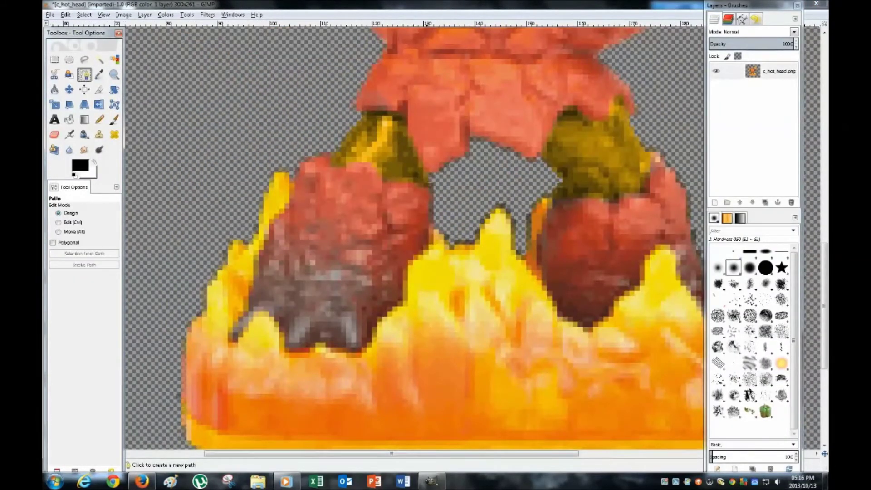
{"action": "left_click", "coordinate": [431, 188]}
{"action": "left_click", "coordinate": [435, 227]}
{"action": "left_click", "coordinate": [432, 248]}
{"action": "left_click", "coordinate": [411, 263]}
{"action": "left_click", "coordinate": [405, 303]}
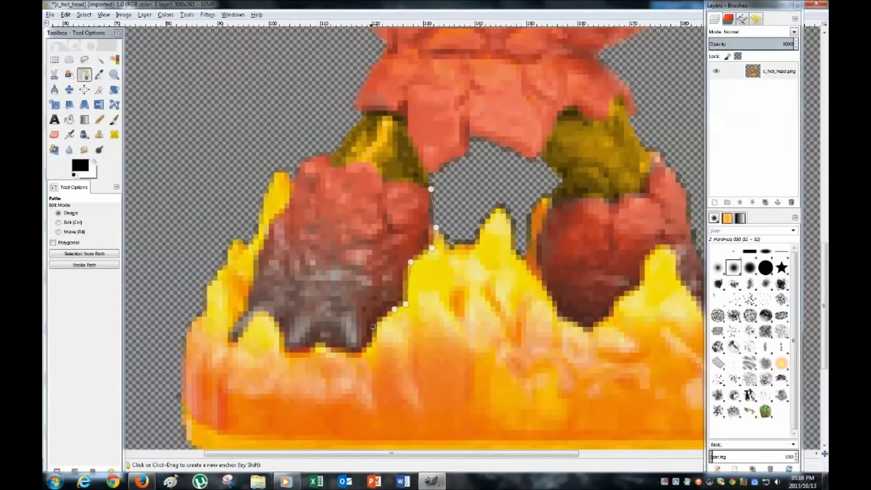
{"action": "left_click", "coordinate": [302, 353]}
{"action": "left_click", "coordinate": [281, 344]}
{"action": "left_click", "coordinate": [260, 308]}
{"action": "left_click", "coordinate": [237, 340]}
{"action": "left_click", "coordinate": [230, 340]}
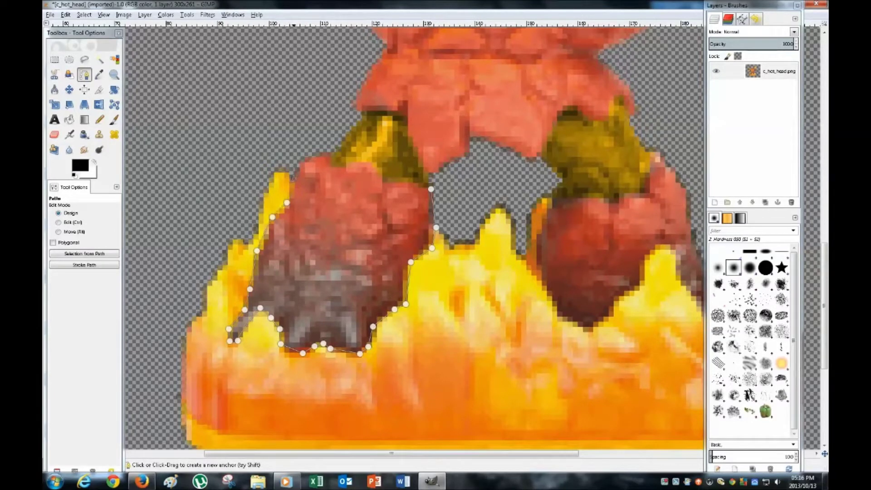
{"action": "left_click", "coordinate": [328, 165]}
{"action": "left_click", "coordinate": [350, 163]}
{"action": "left_click", "coordinate": [373, 165]}
{"action": "left_click", "coordinate": [386, 182]}
{"action": "left_click", "coordinate": [429, 183]}
{"action": "left_click", "coordinate": [84, 254]}
Step: Colorize the selected left lower leg dark grey with hue 0, saturation 0 and lightness -40
{"action": "scroll", "coordinate": [237, 95], "scroll_direction": "down", "scroll_amount": 1}
{"action": "left_click", "coordinate": [166, 15]}
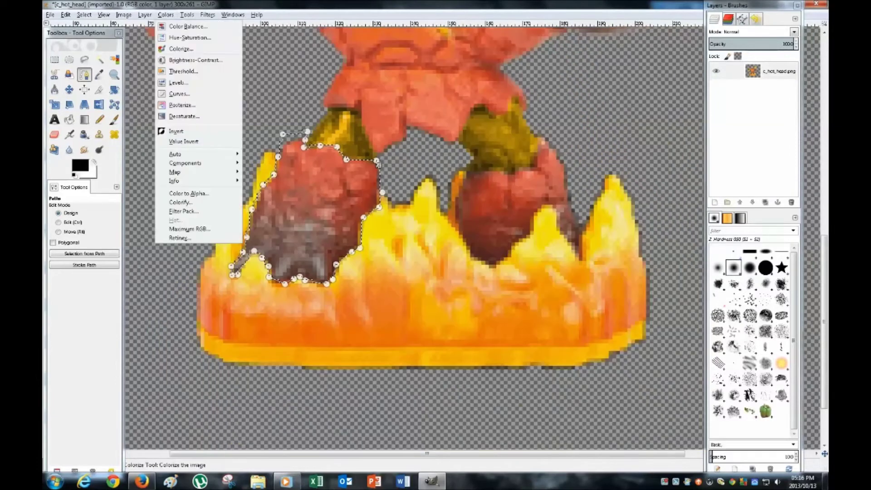
{"action": "left_click", "coordinate": [182, 49]}
{"action": "type", "text": "0"}
{"action": "key", "text": "Tab"}
{"action": "type", "text": "40"}
{"action": "key", "text": "Tab"}
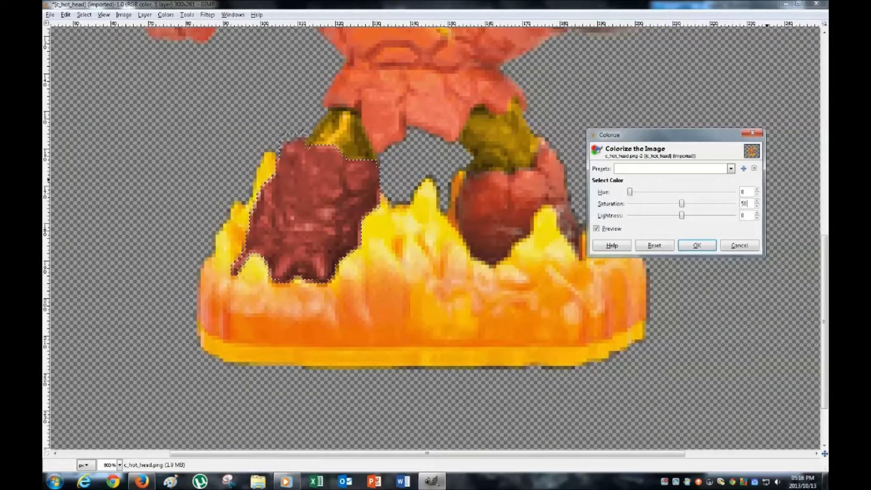
{"action": "type", "text": "-40"}
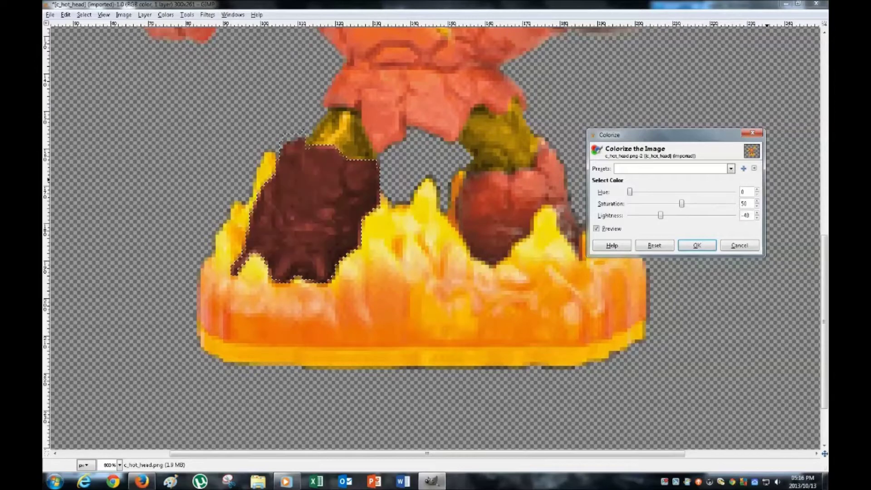
{"action": "key", "text": "shift+Tab"}
{"action": "type", "text": "0"}
{"action": "key", "text": "Tab"}
{"action": "key", "text": "Return"}
Step: Clear the selection, outline the red right lower leg above the flames with the Paths tool, and convert the path to a selection
{"action": "key", "text": "ctrl+shift+a"}
{"action": "scroll", "coordinate": [346, 230], "scroll_direction": "down", "scroll_amount": 4}
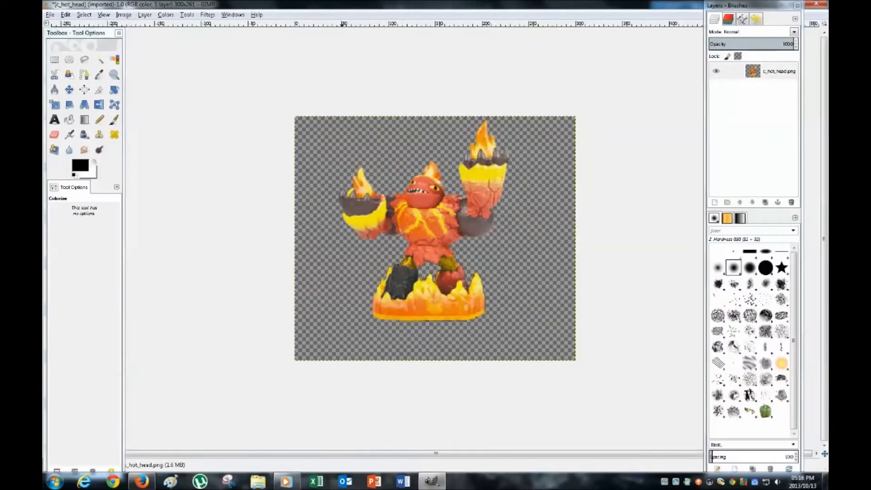
{"action": "left_click", "coordinate": [99, 60]}
{"action": "left_click", "coordinate": [84, 75]}
{"action": "scroll", "coordinate": [454, 264], "scroll_direction": "up", "scroll_amount": 5}
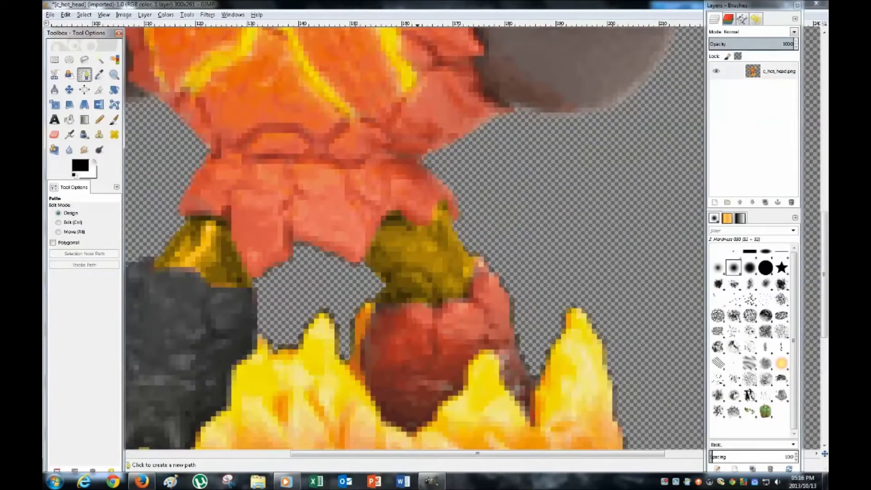
{"action": "left_click", "coordinate": [378, 306]}
{"action": "left_click", "coordinate": [368, 318]}
{"action": "left_click", "coordinate": [361, 332]}
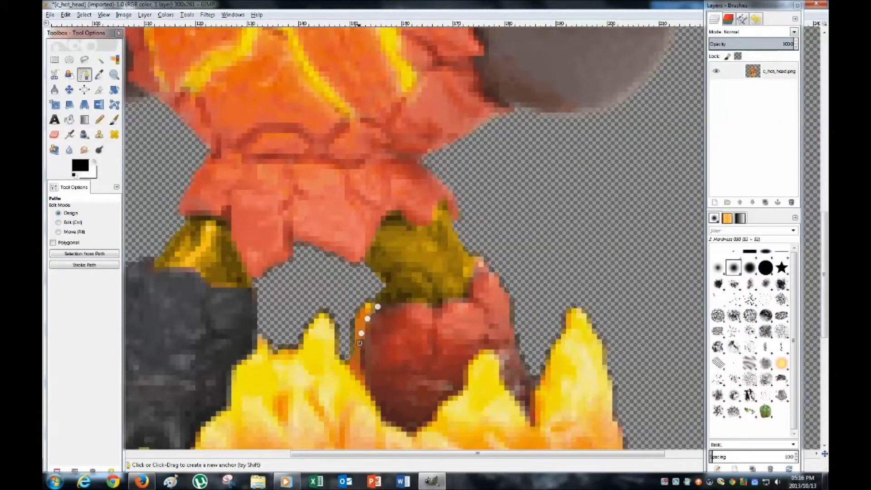
{"action": "left_click", "coordinate": [364, 387]}
{"action": "left_click", "coordinate": [379, 411]}
{"action": "left_click", "coordinate": [382, 421]}
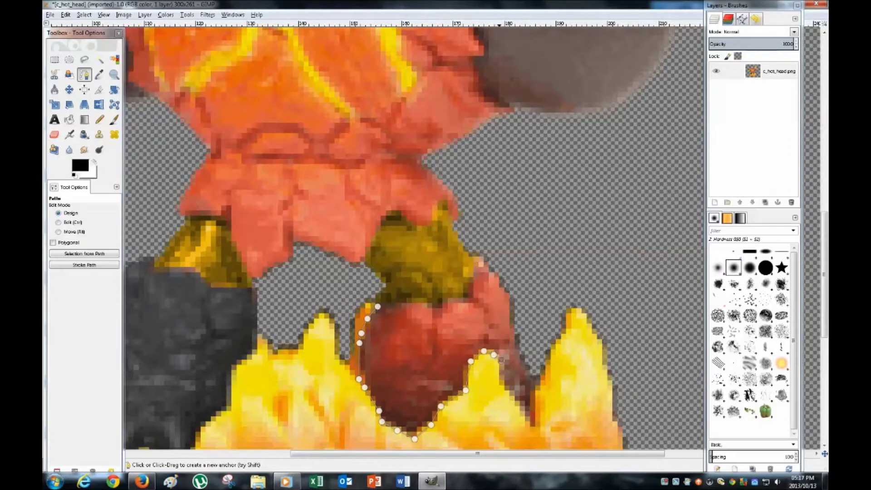
{"action": "left_click", "coordinate": [498, 384]}
{"action": "left_click", "coordinate": [527, 422]}
{"action": "left_click", "coordinate": [532, 415]}
{"action": "left_click", "coordinate": [477, 261]}
{"action": "left_click", "coordinate": [463, 298]}
{"action": "left_click", "coordinate": [440, 301]}
{"action": "left_click", "coordinate": [422, 306]}
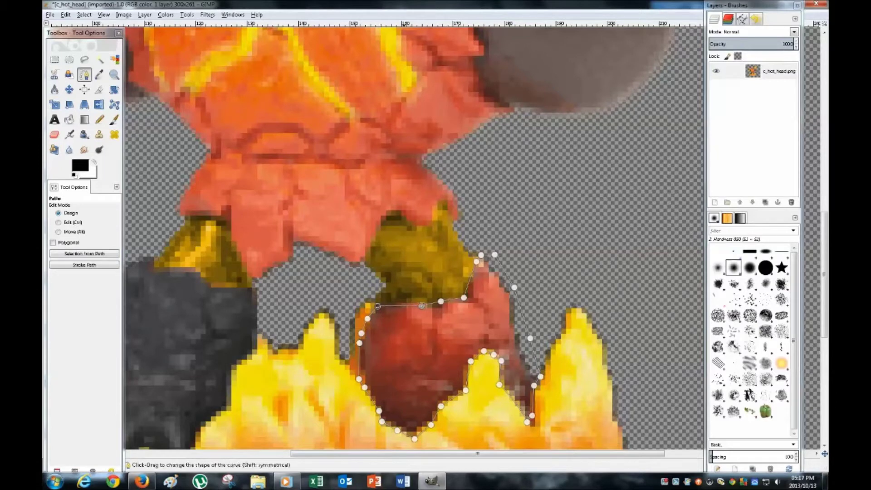
{"action": "key", "text": "Return"}
Step: Colorize the selected right lower leg with hue 0, saturation 0 and lightness -40
{"action": "left_click", "coordinate": [166, 14]}
{"action": "left_click", "coordinate": [176, 45]}
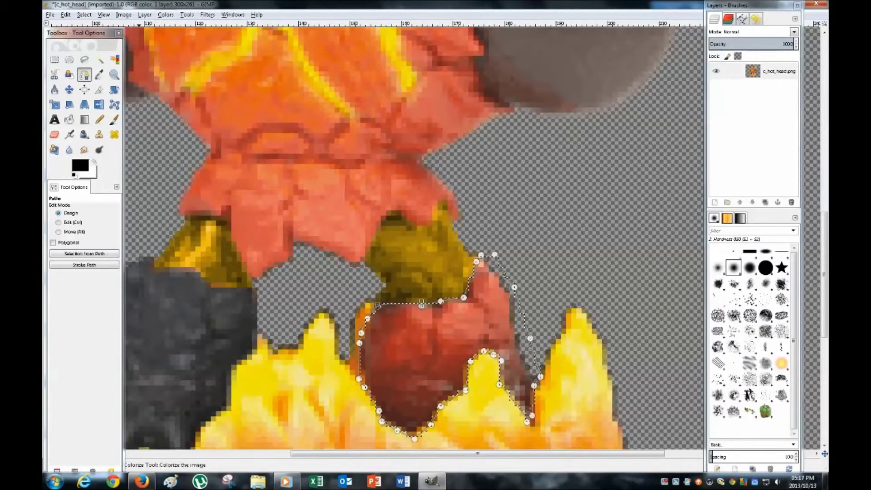
{"action": "double_click", "coordinate": [744, 191]}
{"action": "type", "text": "0"}
{"action": "key", "text": "Tab"}
{"action": "type", "text": "0"}
{"action": "key", "text": "Tab"}
{"action": "type", "text": "-40"}
{"action": "key", "text": "Return"}
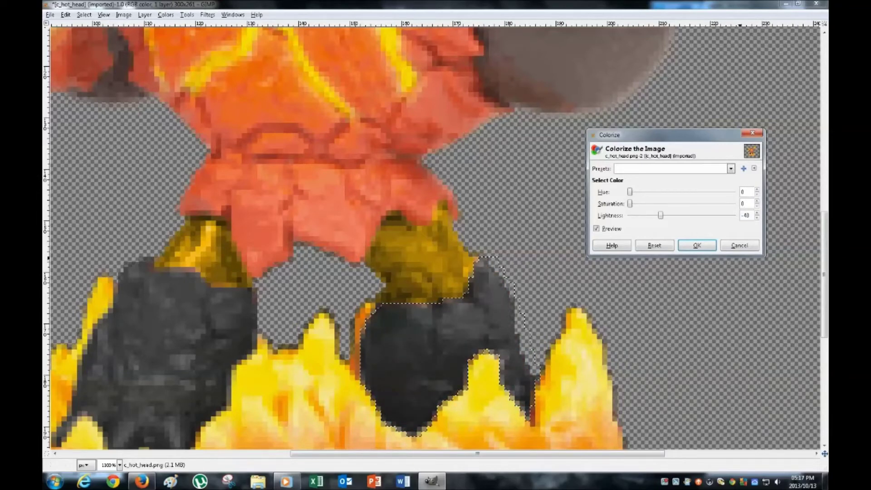
{"action": "key", "text": "Return"}
Step: Outline the red rock below the yellow band on the left arm with the Paths tool and make it the selection
{"action": "key", "text": "Tab"}
{"action": "scroll", "coordinate": [436, 238], "scroll_direction": "down", "scroll_amount": 4}
{"action": "left_click", "coordinate": [100, 60]}
{"action": "left_click", "coordinate": [84, 74]}
{"action": "scroll", "coordinate": [408, 215], "scroll_direction": "up", "scroll_amount": 3}
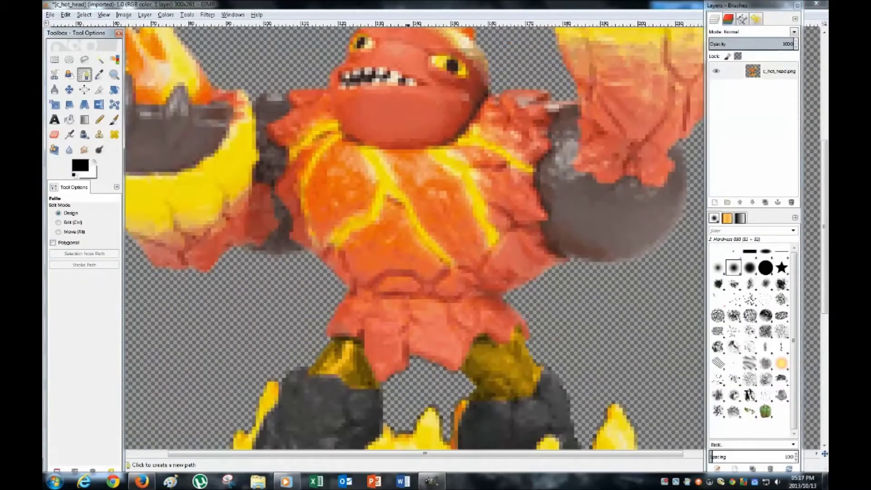
{"action": "left_click", "coordinate": [253, 181]}
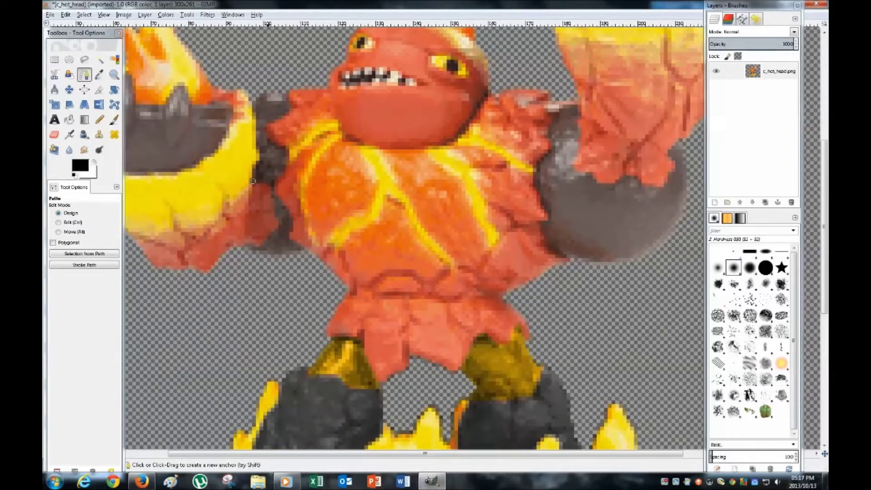
{"action": "left_click", "coordinate": [271, 188]}
{"action": "left_click", "coordinate": [274, 211]}
{"action": "left_click", "coordinate": [280, 221]}
{"action": "left_click", "coordinate": [149, 273]}
{"action": "left_click", "coordinate": [129, 236]}
{"action": "left_click", "coordinate": [228, 197]}
{"action": "left_click", "coordinate": [252, 181], "text": "ctrl"}
{"action": "key", "text": "Return"}
Step: Colorize the selected red section of the left arm with hue 0, saturation 0 and lightness -40
{"action": "left_click", "coordinate": [166, 15]}
{"action": "left_click", "coordinate": [180, 47]}
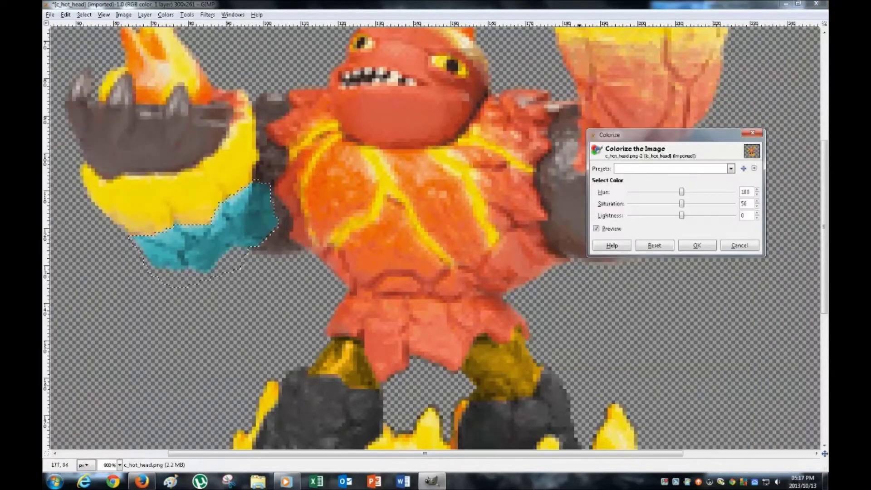
{"action": "type", "text": "0"}
{"action": "key", "text": "Tab"}
{"action": "type", "text": "0"}
{"action": "key", "text": "Tab"}
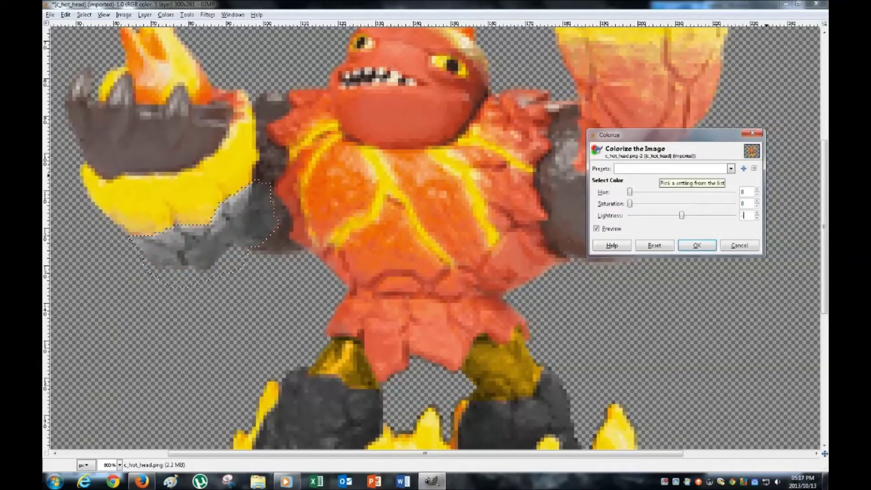
{"action": "type", "text": "-40"}
{"action": "key", "text": "Tab"}
{"action": "key", "text": "Return"}
Step: Clear the arm selection and start a path at the lower end of the thin crack along the chest's left edge
{"action": "key", "text": "Tab"}
{"action": "scroll", "coordinate": [217, 89], "scroll_direction": "down", "scroll_amount": 1}
{"action": "left_click", "coordinate": [99, 60]}
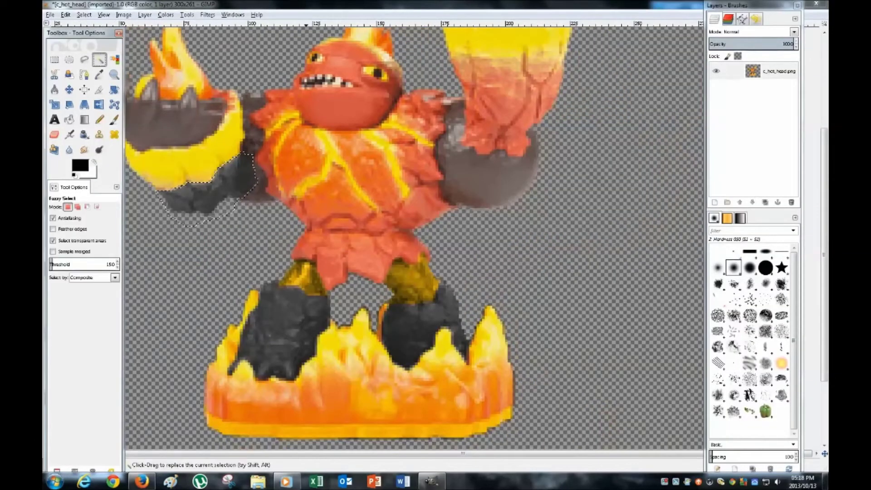
{"action": "key", "text": "ctrl+shift+a"}
{"action": "scroll", "coordinate": [306, 190], "scroll_direction": "down", "scroll_amount": 2}
{"action": "left_click", "coordinate": [84, 74]}
{"action": "scroll", "coordinate": [377, 195], "scroll_direction": "up", "scroll_amount": 3}
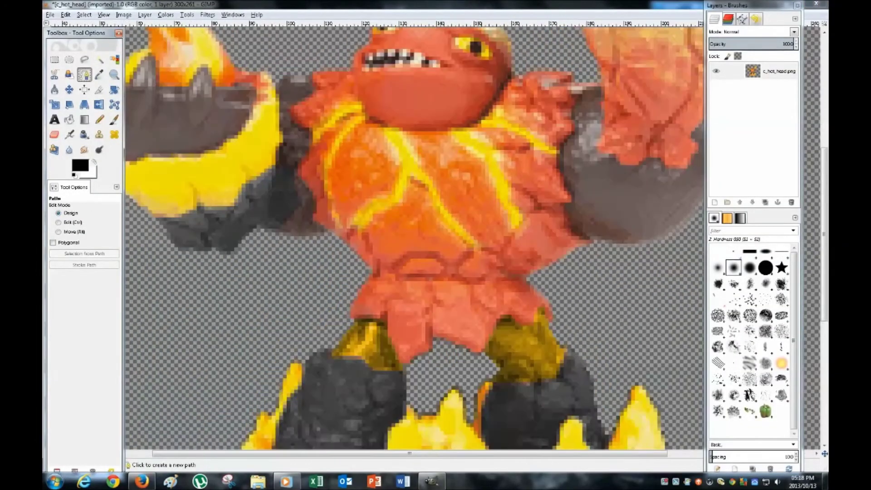
{"action": "left_click", "coordinate": [340, 220]}
{"action": "key", "text": "plus"}
{"action": "left_click", "coordinate": [341, 241]}
Step: Trace path anchors around the forked yellow lava crack in the middle of the chest
{"action": "left_click", "coordinate": [371, 221]}
{"action": "left_click", "coordinate": [407, 187]}
{"action": "left_click", "coordinate": [435, 187]}
{"action": "left_click", "coordinate": [447, 176]}
{"action": "left_click", "coordinate": [455, 153]}
{"action": "left_click", "coordinate": [436, 45]}
{"action": "scroll", "coordinate": [436, 45], "scroll_direction": "up", "scroll_amount": 1}
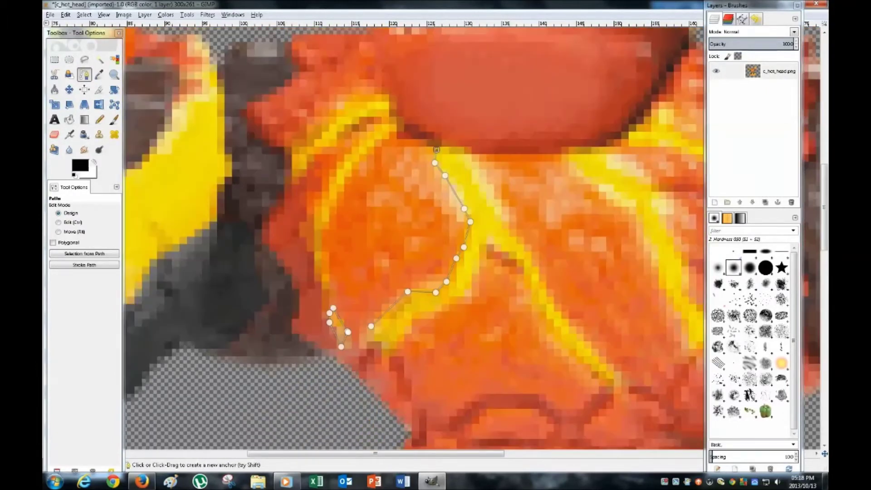
{"action": "left_click", "coordinate": [492, 201]}
{"action": "left_click", "coordinate": [504, 227]}
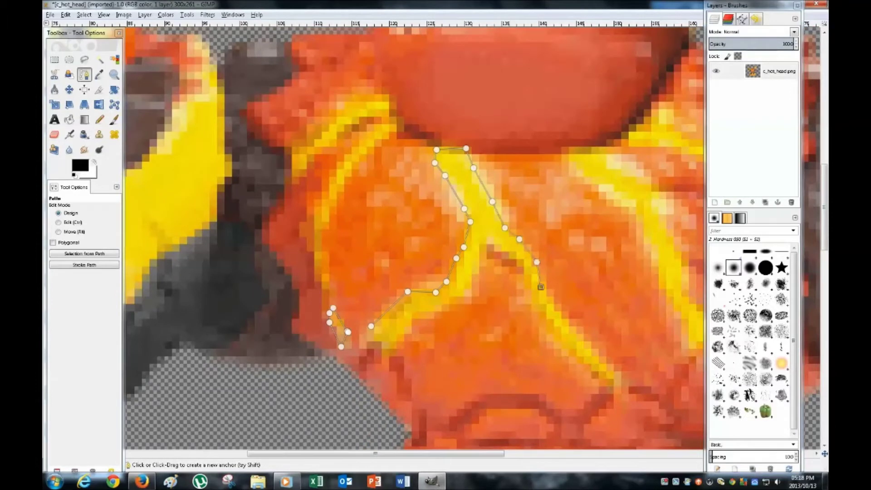
{"action": "left_click", "coordinate": [560, 313]}
{"action": "left_click", "coordinate": [574, 329]}
{"action": "left_click", "coordinate": [589, 346]}
{"action": "left_click", "coordinate": [611, 366]}
{"action": "left_click", "coordinate": [610, 381]}
{"action": "left_click", "coordinate": [501, 246]}
{"action": "left_click", "coordinate": [482, 238]}
{"action": "left_click", "coordinate": [475, 274]}
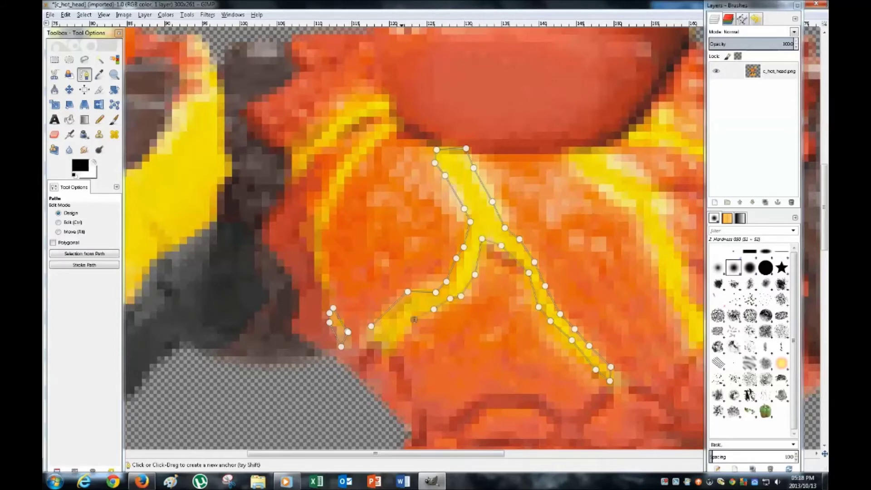
{"action": "left_click", "coordinate": [389, 349]}
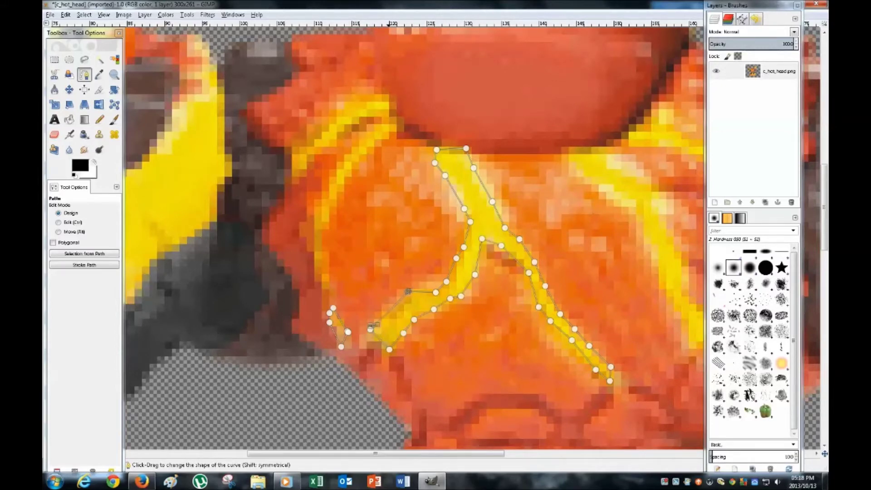
Step: Trace path anchors up the thin yellow crack along the chest's left edge and around its two bands beneath the chin
{"action": "scroll", "coordinate": [405, 333], "scroll_direction": "up", "scroll_amount": 5}
{"action": "scroll", "coordinate": [404, 333], "scroll_direction": "down", "scroll_amount": 5}
{"action": "left_click", "coordinate": [328, 284]}
{"action": "left_click", "coordinate": [321, 253]}
{"action": "left_click", "coordinate": [324, 229]}
{"action": "left_click", "coordinate": [329, 215]}
{"action": "left_click", "coordinate": [341, 191]}
{"action": "left_click", "coordinate": [351, 171]}
{"action": "left_click", "coordinate": [370, 155]}
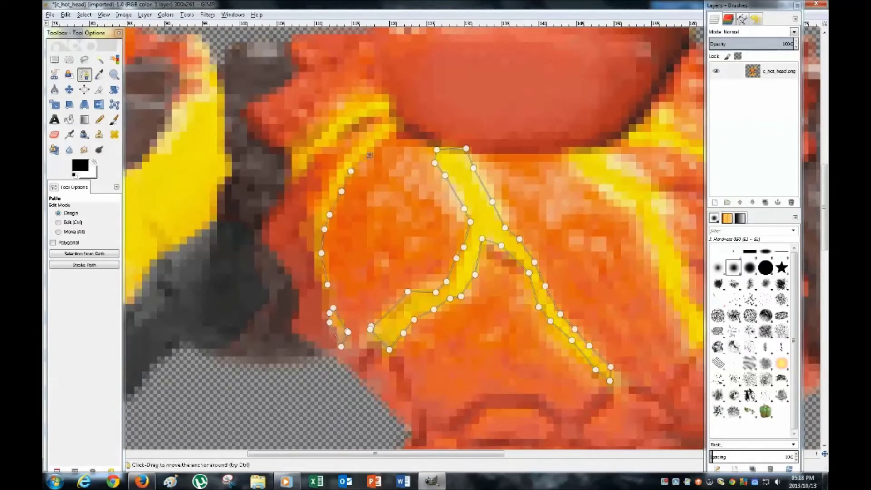
{"action": "key", "text": "minus"}
{"action": "key", "text": "plus"}
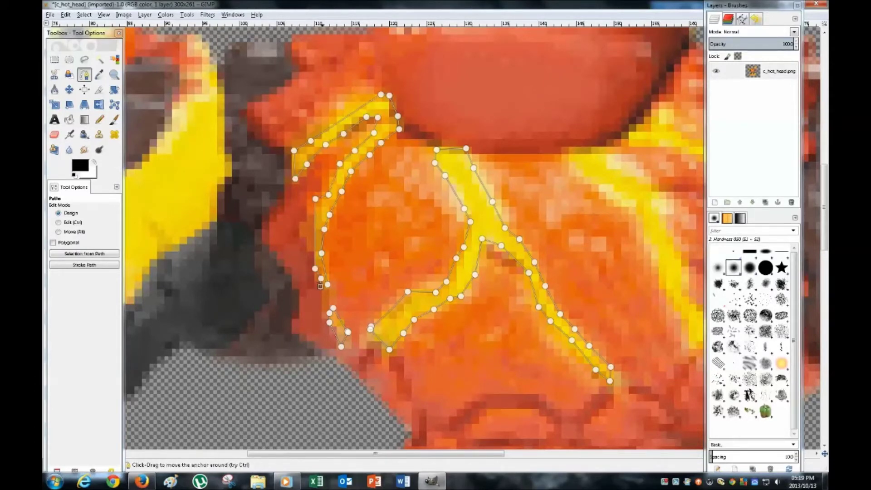
Step: Outline the long yellow lava crack running from under the chin down the right side of the chest with path anchors
{"action": "scroll", "coordinate": [315, 268], "scroll_direction": "up", "scroll_amount": 5}
{"action": "scroll", "coordinate": [398, 326], "scroll_direction": "right", "scroll_amount": 5}
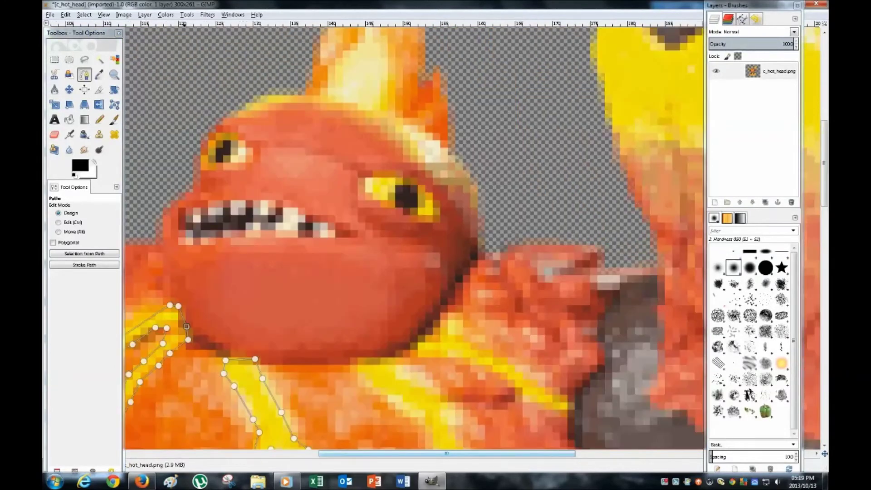
{"action": "scroll", "coordinate": [473, 326], "scroll_direction": "down", "scroll_amount": 5}
{"action": "left_click", "coordinate": [403, 202]}
{"action": "left_click", "coordinate": [388, 186]}
{"action": "left_click", "coordinate": [409, 155]}
{"action": "left_click", "coordinate": [429, 174]}
{"action": "left_click", "coordinate": [445, 188]}
{"action": "left_click", "coordinate": [442, 206]}
{"action": "left_click", "coordinate": [448, 218]}
{"action": "left_click", "coordinate": [460, 236]}
{"action": "left_click", "coordinate": [473, 269]}
{"action": "left_click", "coordinate": [474, 298]}
{"action": "left_click", "coordinate": [485, 305]}
{"action": "left_click", "coordinate": [495, 317]}
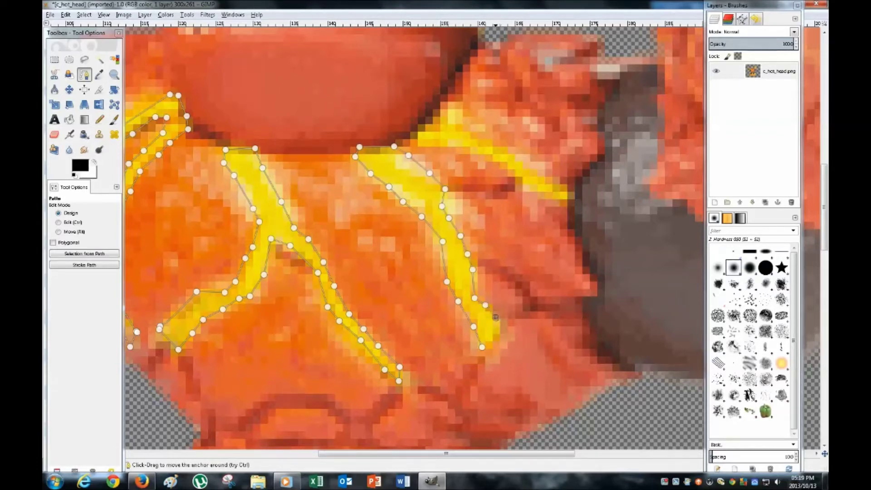
Step: Outline the yellow crack running from the chin across the right shoulder with path anchors
{"action": "left_click", "coordinate": [411, 135]}
{"action": "left_click", "coordinate": [439, 100]}
{"action": "left_click", "coordinate": [452, 105]}
{"action": "left_click", "coordinate": [465, 126]}
{"action": "left_click", "coordinate": [477, 140]}
{"action": "left_click", "coordinate": [498, 148]}
{"action": "left_click", "coordinate": [558, 184]}
{"action": "left_click", "coordinate": [570, 197]}
{"action": "left_click", "coordinate": [542, 197]}
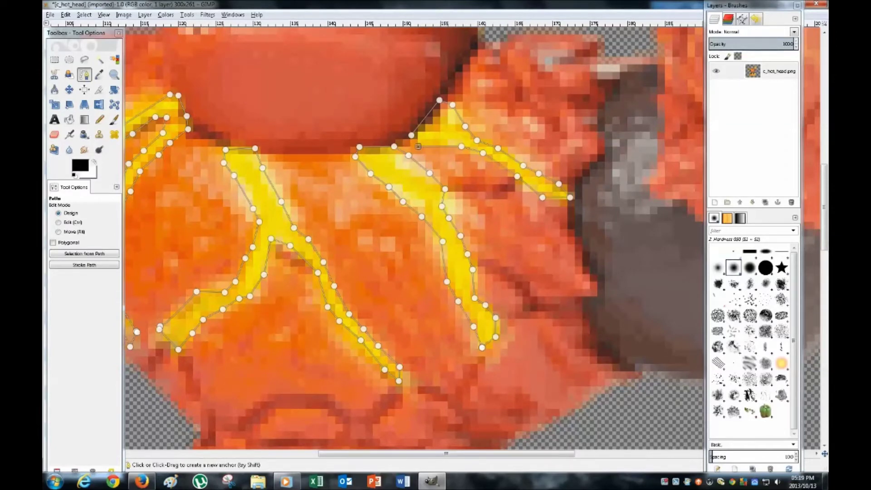
Step: Outline the figure's right-hand yellow eye with a closed path
{"action": "scroll", "coordinate": [412, 135], "scroll_direction": "up", "scroll_amount": 5}
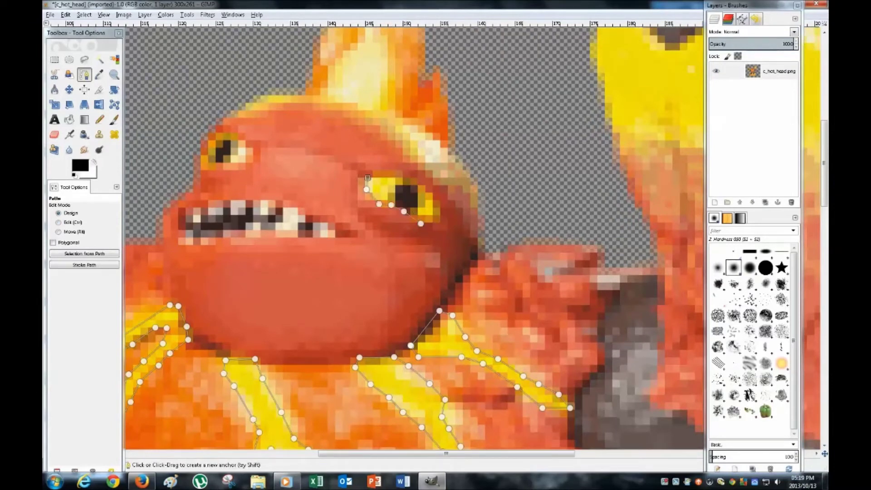
{"action": "left_click", "coordinate": [402, 177]}
{"action": "left_click", "coordinate": [418, 184]}
{"action": "left_click", "coordinate": [430, 196]}
{"action": "left_click", "coordinate": [433, 205]}
{"action": "left_click", "coordinate": [432, 214]}
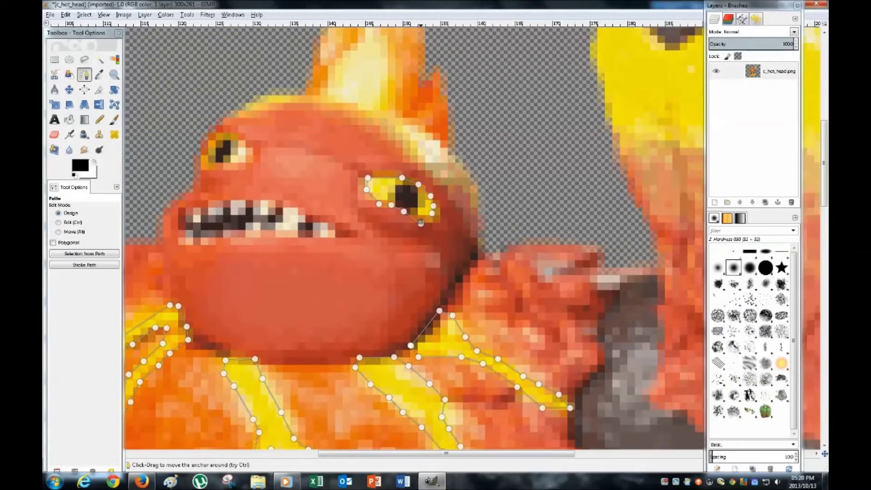
{"action": "left_click", "coordinate": [404, 211]}
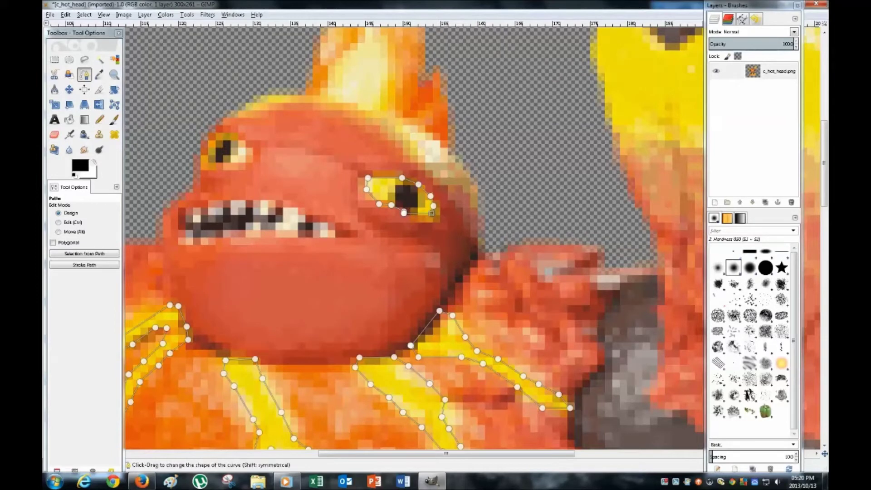
Step: Outline the toothed mouth with path anchors
{"action": "left_click", "coordinate": [212, 203]}
{"action": "left_click", "coordinate": [198, 211]}
{"action": "left_click", "coordinate": [184, 221]}
{"action": "left_click", "coordinate": [183, 229]}
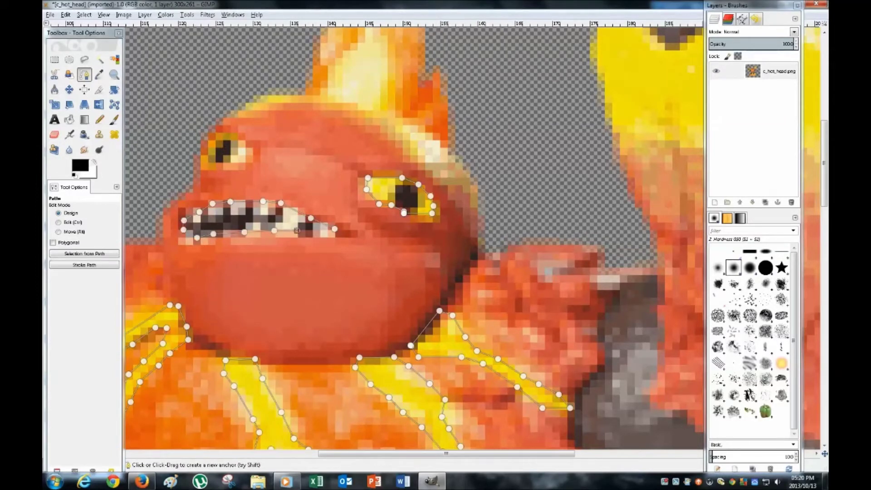
{"action": "left_click", "coordinate": [297, 230]}
Step: Outline the figure's left-hand eye with path anchors
{"action": "left_click", "coordinate": [232, 134]}
{"action": "left_click", "coordinate": [214, 133]}
{"action": "left_click", "coordinate": [205, 154]}
{"action": "left_click", "coordinate": [201, 156]}
{"action": "left_click", "coordinate": [200, 169]}
{"action": "left_click", "coordinate": [236, 168]}
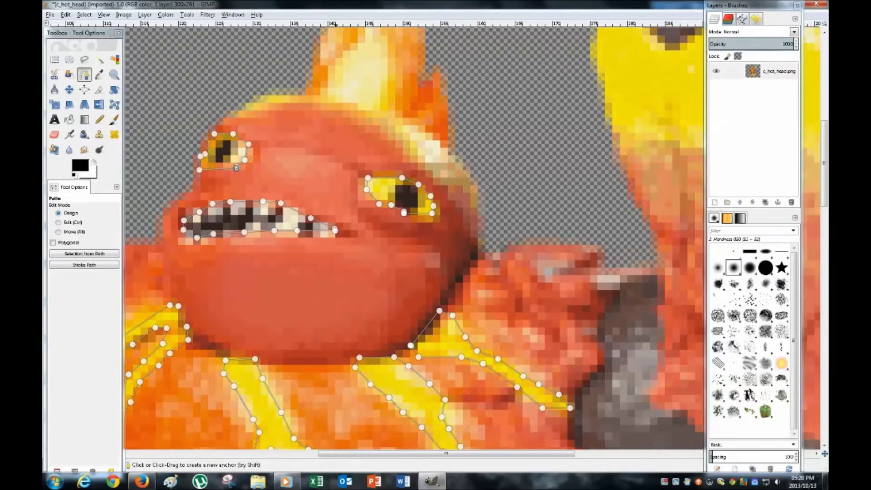
Step: Trace the outer body outline from the left shoulder over the top of the head, below the flame
{"action": "scroll", "coordinate": [254, 182], "scroll_direction": "down", "scroll_amount": 4}
{"action": "scroll", "coordinate": [352, 209], "scroll_direction": "up", "scroll_amount": 2}
{"action": "left_click", "coordinate": [353, 262]}
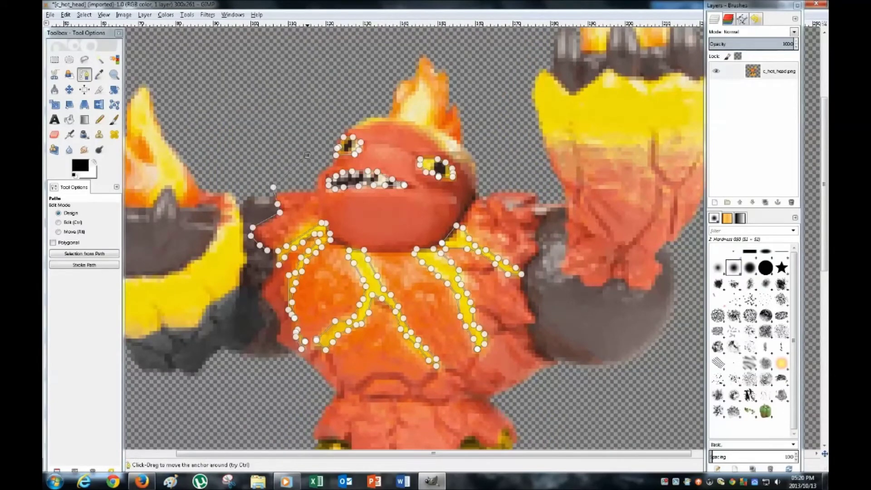
{"action": "scroll", "coordinate": [333, 127], "scroll_direction": "up", "scroll_amount": 2}
{"action": "left_click", "coordinate": [345, 127]}
{"action": "left_click", "coordinate": [369, 131]}
{"action": "left_click", "coordinate": [418, 115]}
{"action": "left_click", "coordinate": [449, 115]}
{"action": "left_click", "coordinate": [476, 118]}
{"action": "left_click", "coordinate": [507, 131]}
{"action": "left_click", "coordinate": [526, 151]}
{"action": "left_click_drag", "start_coordinate": [525, 151], "coordinate": [536, 145]}
{"action": "left_click", "coordinate": [563, 177]}
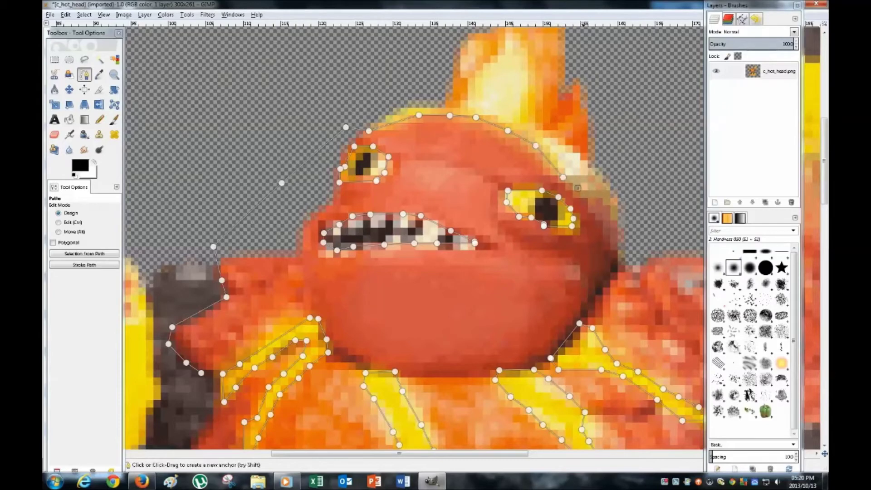
Step: Continue the outer body path around the right shoulder and down the torso's edge beside the dark upper arm
{"action": "scroll", "coordinate": [414, 236], "scroll_direction": "right", "scroll_amount": 5}
{"action": "left_click", "coordinate": [626, 300]}
{"action": "left_click", "coordinate": [618, 318]}
{"action": "left_click", "coordinate": [612, 334]}
{"action": "scroll", "coordinate": [414, 236], "scroll_direction": "down", "scroll_amount": 4}
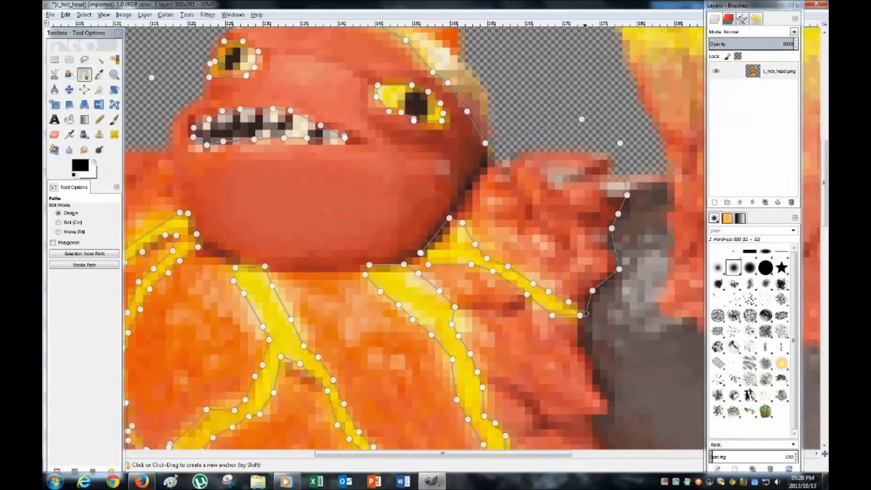
{"action": "left_click", "coordinate": [586, 313]}
{"action": "left_click", "coordinate": [585, 333]}
{"action": "left_click", "coordinate": [582, 348]}
{"action": "scroll", "coordinate": [583, 348], "scroll_direction": "down", "scroll_amount": 4}
{"action": "left_click", "coordinate": [596, 331]}
{"action": "scroll", "coordinate": [595, 331], "scroll_direction": "down", "scroll_amount": 4}
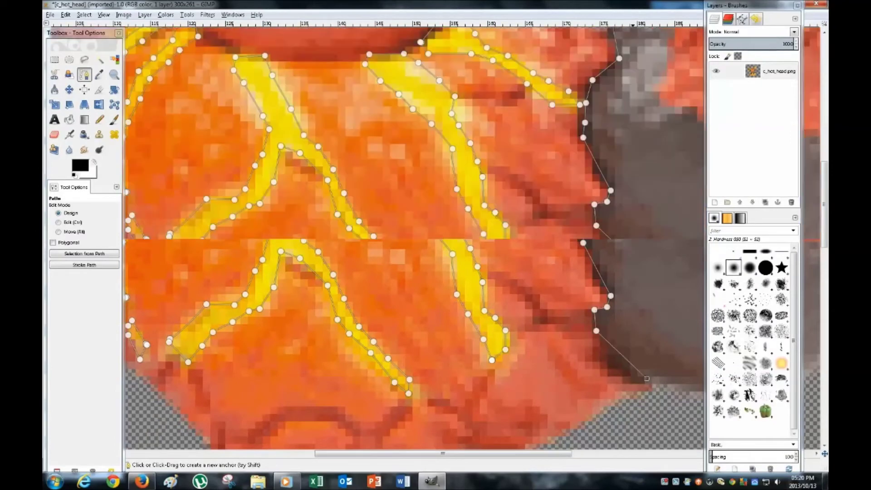
Step: Continue the outer body path past the waist and along the jagged lower edge above the golden legs
{"action": "left_click", "coordinate": [646, 274]}
{"action": "left_click", "coordinate": [671, 312]}
{"action": "scroll", "coordinate": [670, 312], "scroll_direction": "down", "scroll_amount": 4}
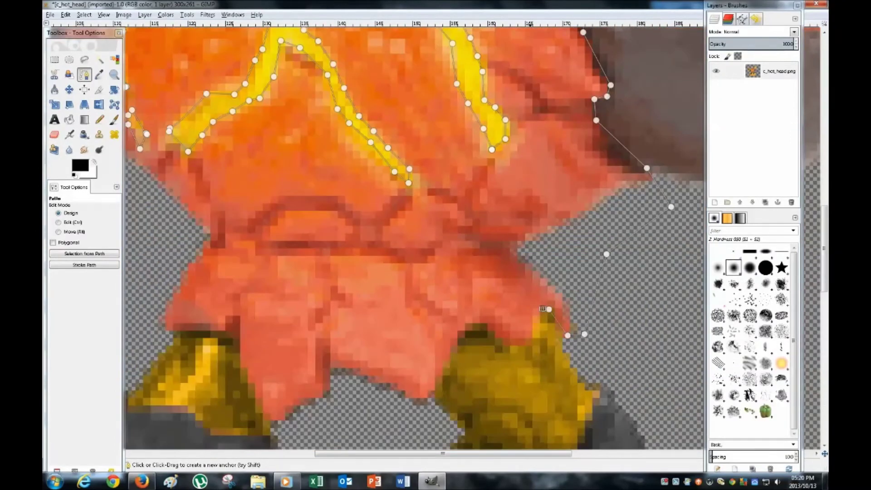
{"action": "left_click", "coordinate": [497, 347]}
{"action": "left_click", "coordinate": [469, 325]}
{"action": "left_click", "coordinate": [434, 393]}
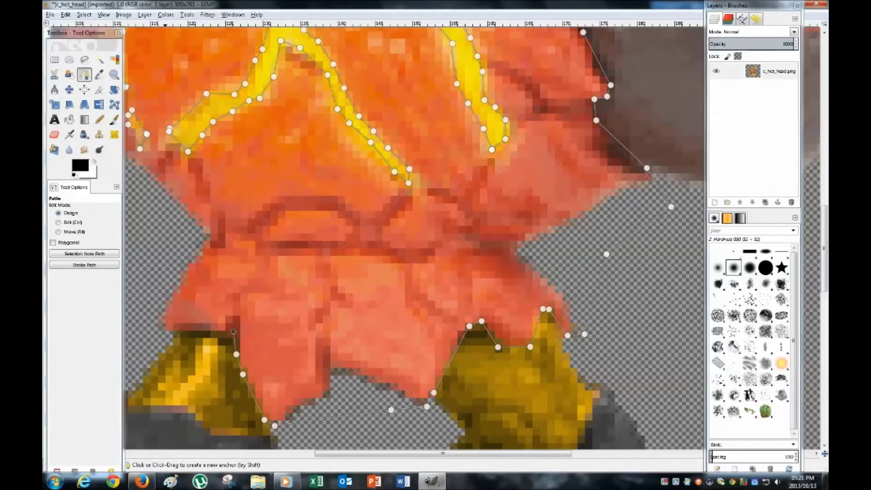
Step: Complete the outer body path up the torso's left side to the shoulder and make it the selection
{"action": "scroll", "coordinate": [414, 236], "scroll_direction": "left", "scroll_amount": 3}
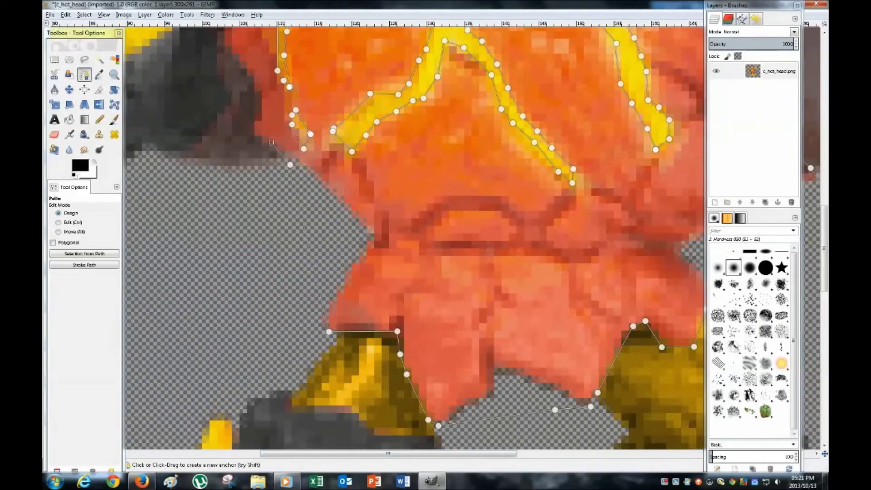
{"action": "scroll", "coordinate": [271, 143], "scroll_direction": "up", "scroll_amount": 2}
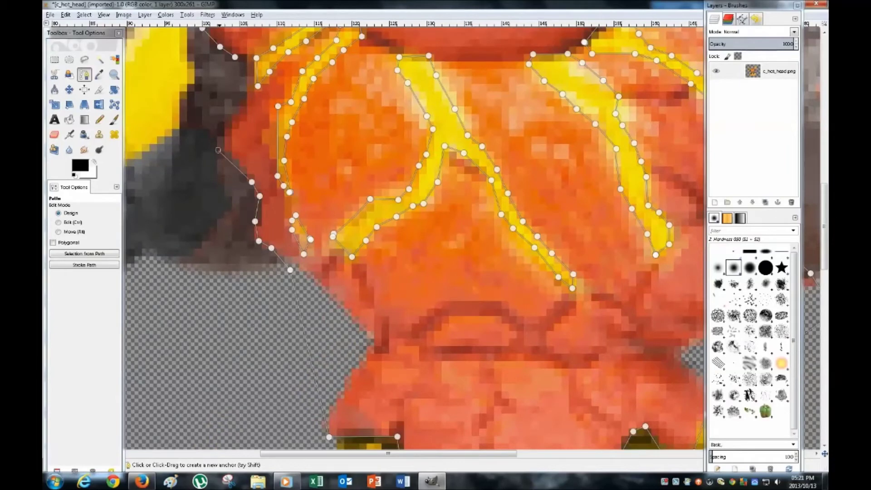
{"action": "scroll", "coordinate": [219, 131], "scroll_direction": "up", "scroll_amount": 5}
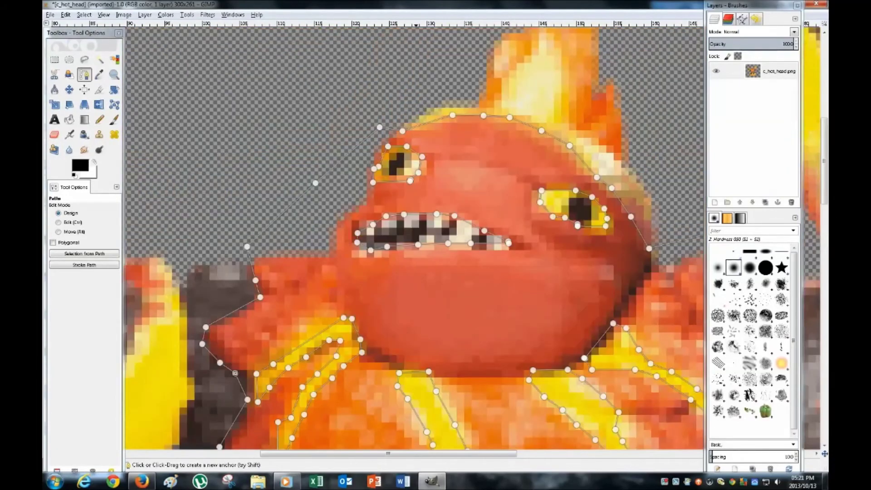
{"action": "scroll", "coordinate": [299, 218], "scroll_direction": "down", "scroll_amount": 2, "text": "ctrl"}
{"action": "key", "text": "3"}
Step: Colorize the selected head and torso with hue 0, saturation 0 and lightness -40
{"action": "key", "text": "alt+c"}
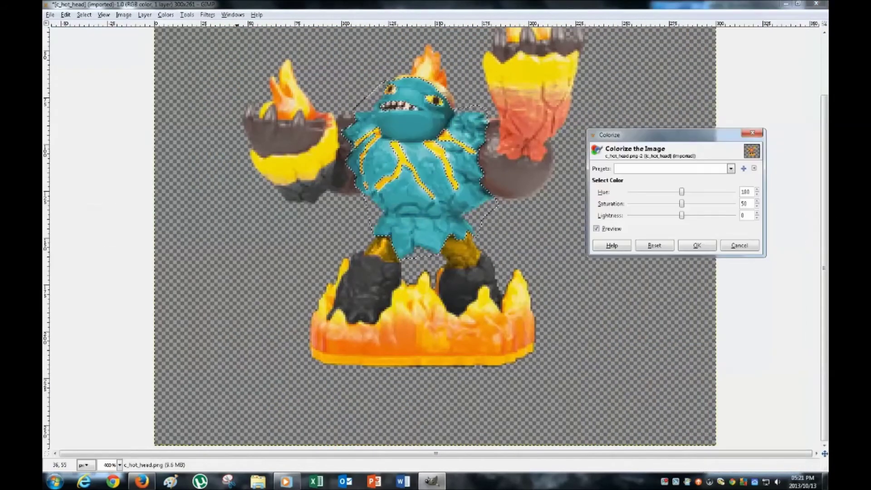
{"action": "double_click", "coordinate": [745, 192]}
{"action": "type", "text": "0"}
{"action": "key", "text": "Tab"}
{"action": "type", "text": "0"}
{"action": "key", "text": "Tab"}
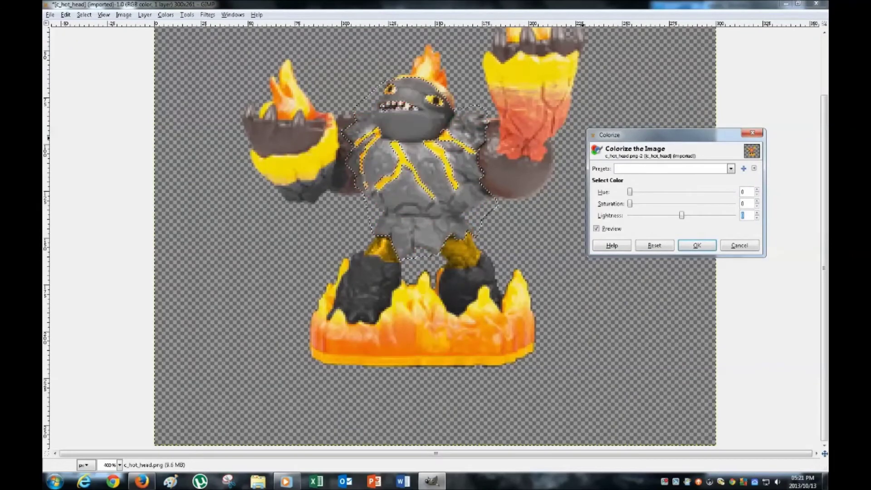
{"action": "type", "text": "-40"}
{"action": "key", "text": "Return"}
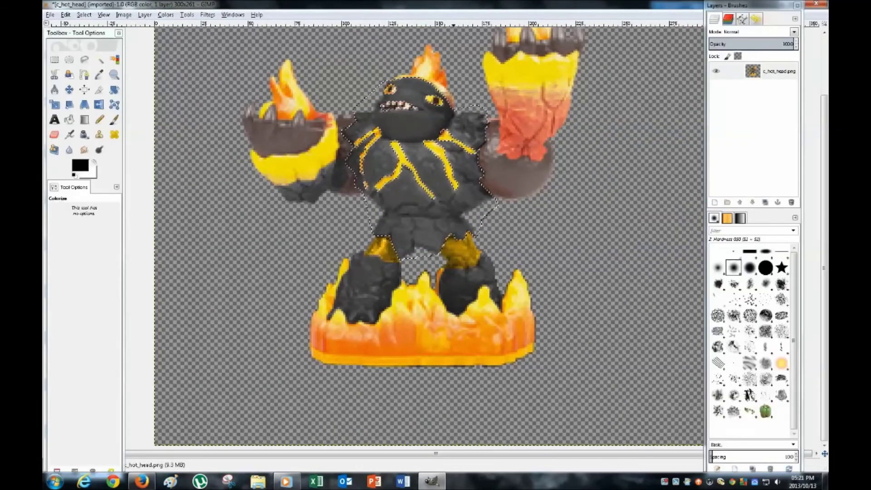
Step: Clear the body selection and start a new path at the lower left of the raised right forearm's red rock
{"action": "scroll", "coordinate": [436, 239], "scroll_direction": "down", "scroll_amount": 2}
{"action": "left_click", "coordinate": [99, 59]}
{"action": "key", "text": "ctrl+shift+a"}
{"action": "scroll", "coordinate": [435, 239], "scroll_direction": "down", "scroll_amount": 1}
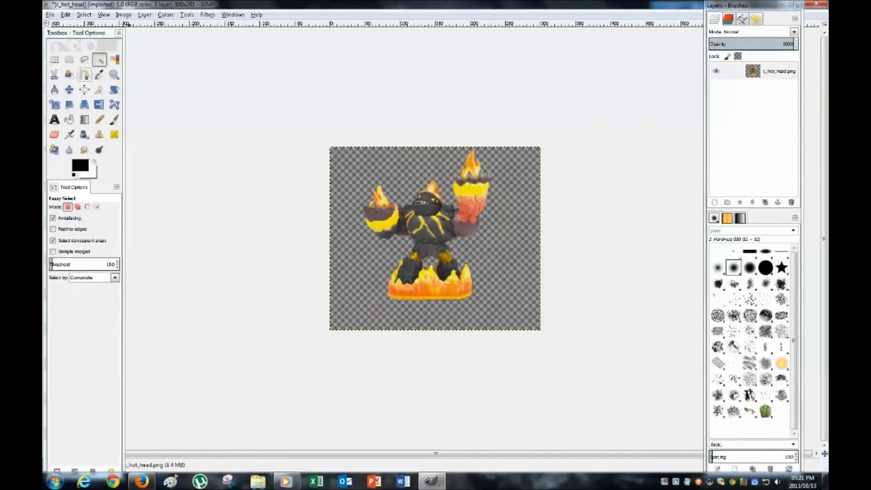
{"action": "left_click", "coordinate": [84, 75]}
{"action": "scroll", "coordinate": [604, 227], "scroll_direction": "up", "scroll_amount": 3}
{"action": "scroll", "coordinate": [511, 220], "scroll_direction": "up", "scroll_amount": 2}
{"action": "left_click", "coordinate": [484, 166]}
{"action": "left_click", "coordinate": [490, 156]}
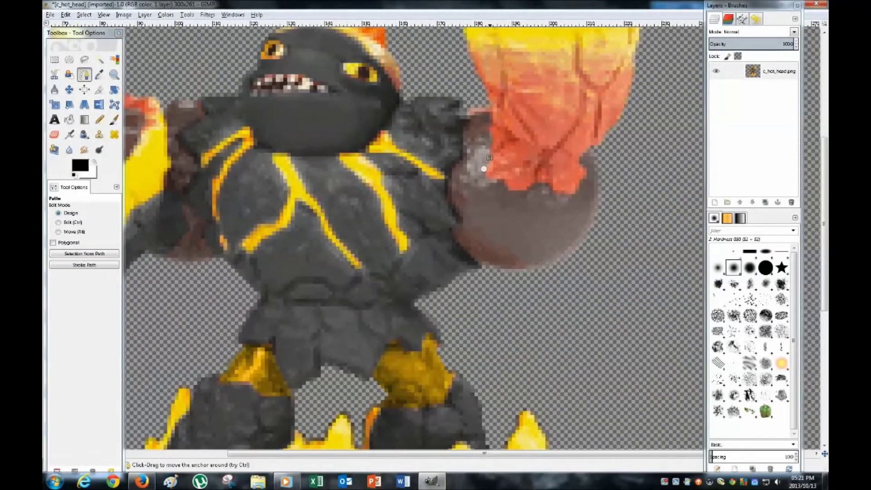
Step: Trace the path up the left edge of the raised right forearm and across beneath its yellow band
{"action": "scroll", "coordinate": [489, 155], "scroll_direction": "up", "scroll_amount": 2}
{"action": "left_click", "coordinate": [489, 242]}
{"action": "left_click", "coordinate": [489, 242]}
{"action": "left_click", "coordinate": [492, 229]}
{"action": "left_click", "coordinate": [490, 214]}
{"action": "left_click", "coordinate": [467, 185]}
{"action": "left_click_drag", "start_coordinate": [462, 142], "coordinate": [490, 150]}
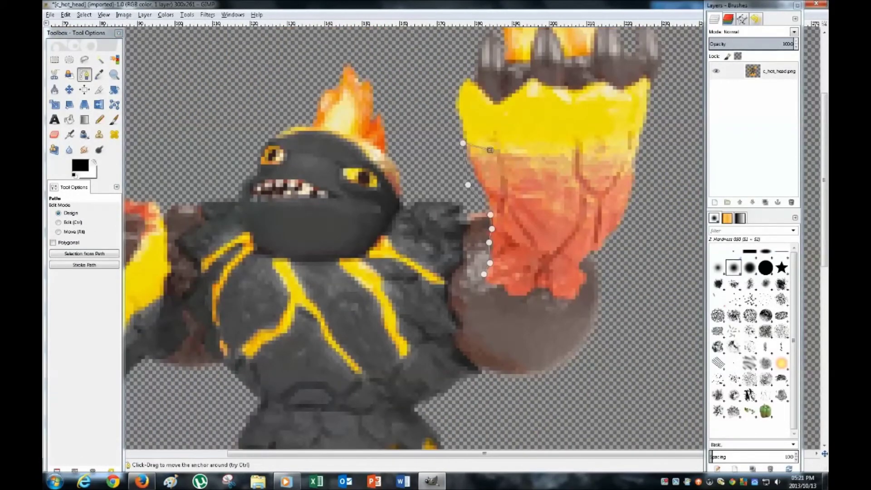
{"action": "left_click", "coordinate": [574, 146]}
{"action": "left_click", "coordinate": [609, 138]}
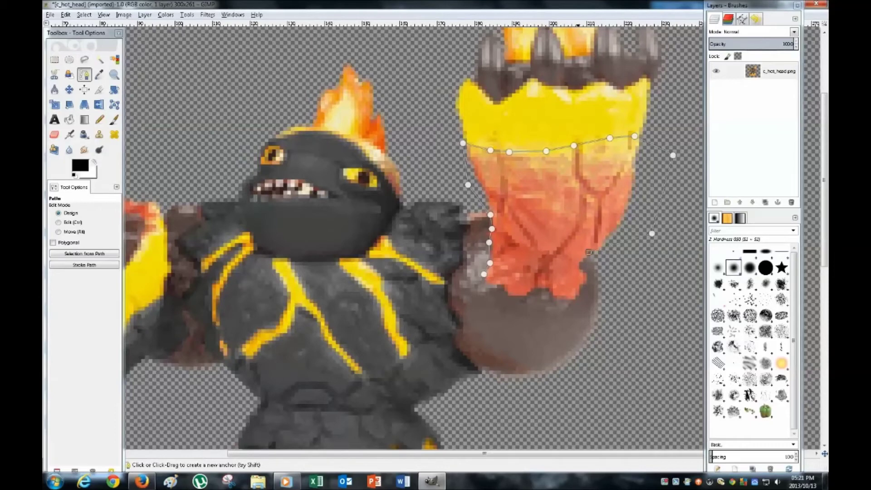
Step: Close the path along the jagged lower edge of the right forearm and make it the selection
{"action": "left_click", "coordinate": [573, 298]}
{"action": "left_click", "coordinate": [551, 295]}
{"action": "left_click", "coordinate": [541, 287]}
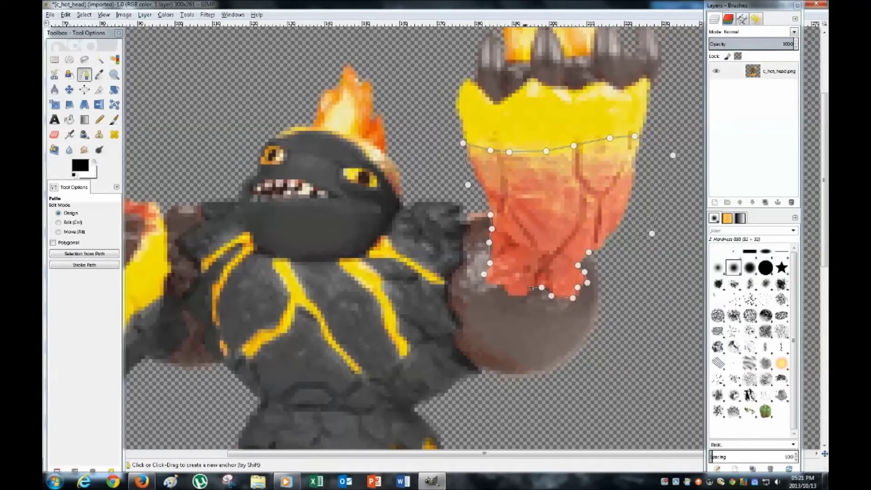
{"action": "left_click", "coordinate": [501, 284]}
{"action": "left_click", "coordinate": [491, 284]}
{"action": "left_click", "coordinate": [482, 274], "text": "ctrl"}
{"action": "key", "text": "Return"}
Step: Colorize the selected red section of the right forearm with hue 0, saturation 0 and lightness -40
{"action": "left_click", "coordinate": [166, 15]}
{"action": "left_click", "coordinate": [182, 48]}
{"action": "double_click", "coordinate": [745, 192]}
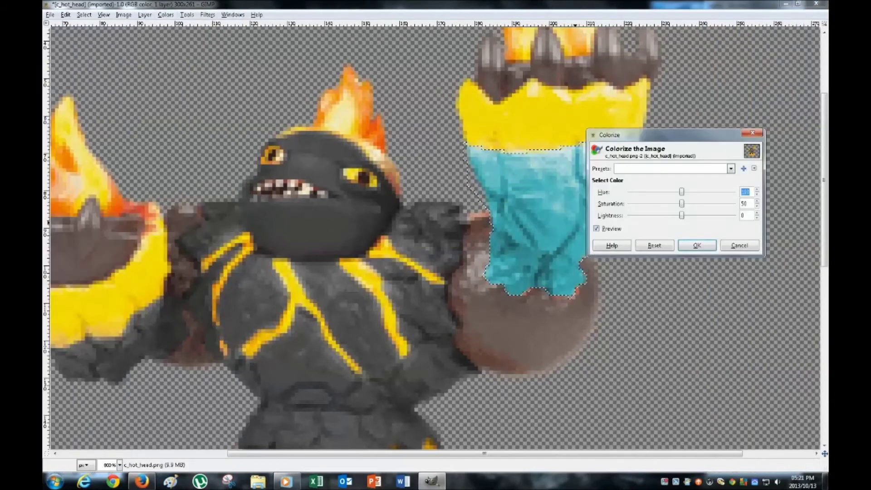
{"action": "type", "text": "0"}
{"action": "left_click", "coordinate": [746, 204]}
{"action": "key", "text": "BackSpace"}
{"action": "key", "text": "BackSpace"}
{"action": "type", "text": "0"}
{"action": "double_click", "coordinate": [743, 216]}
{"action": "type", "text": "-40"}
{"action": "key", "text": "Return"}
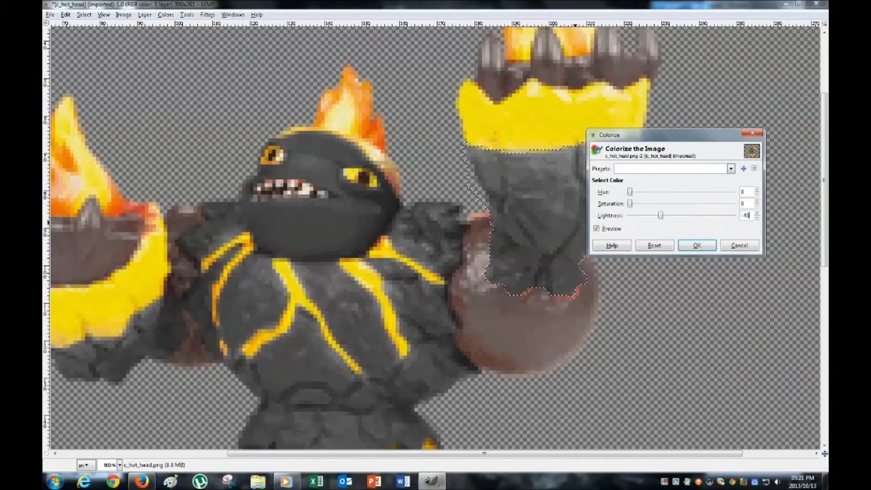
{"action": "left_click", "coordinate": [697, 245]}
Step: Clear the forearm selection and start a path around the dark section of the left hand, from its upper right past the nearest claw
{"action": "key", "text": "ctrl+shift+a"}
{"action": "key", "text": "Tab"}
{"action": "scroll", "coordinate": [436, 238], "scroll_direction": "down", "scroll_amount": 4}
{"action": "scroll", "coordinate": [435, 238], "scroll_direction": "up", "scroll_amount": 1}
{"action": "left_click", "coordinate": [100, 60]}
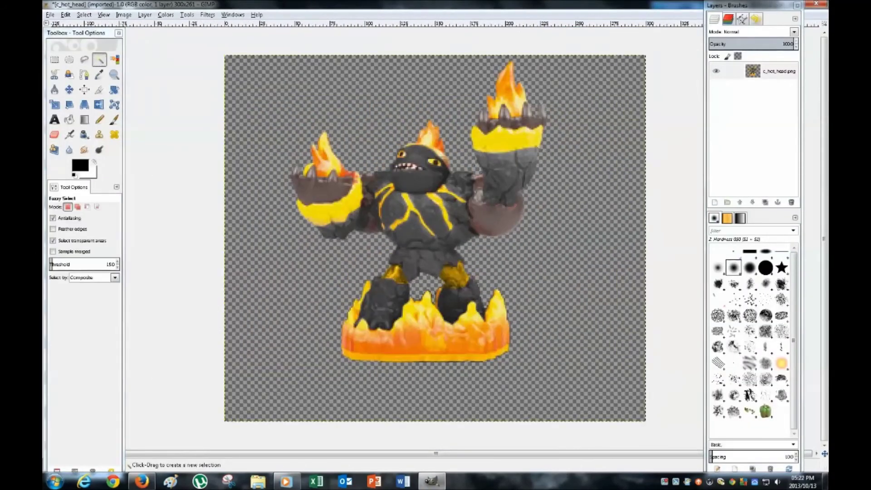
{"action": "left_click", "coordinate": [84, 74]}
{"action": "scroll", "coordinate": [395, 208], "scroll_direction": "up", "scroll_amount": 4}
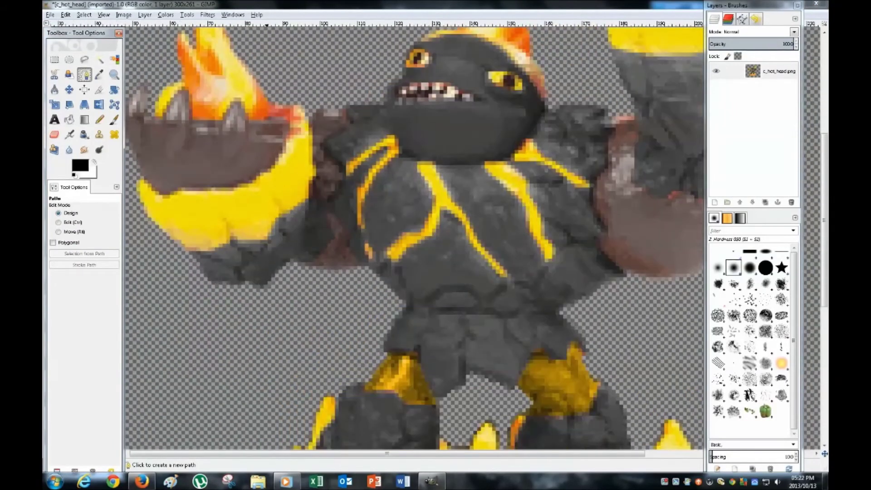
{"action": "left_click", "coordinate": [225, 162]}
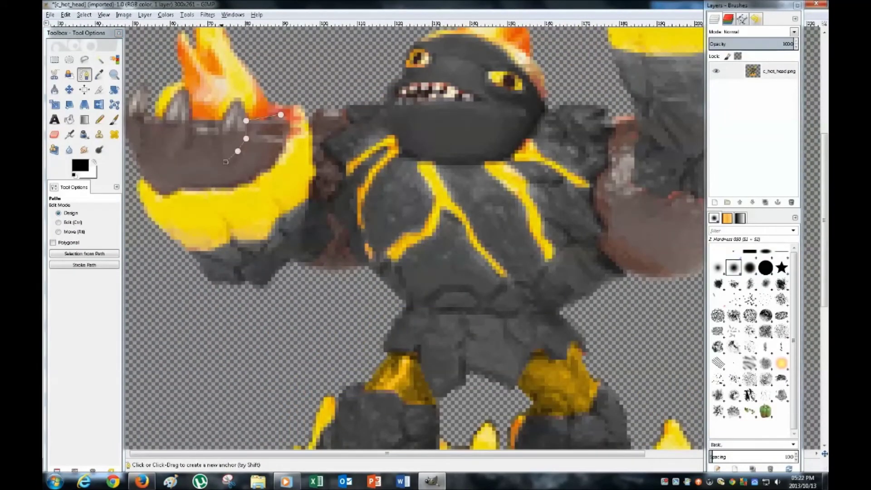
Step: Complete the path around the left hand's dark section, excluding the claws and following the yellow band, and make it the selection
{"action": "left_click", "coordinate": [163, 117]}
{"action": "scroll", "coordinate": [415, 238], "scroll_direction": "left", "scroll_amount": 2}
{"action": "left_click", "coordinate": [193, 163]}
{"action": "left_click", "coordinate": [206, 178]}
{"action": "left_click", "coordinate": [218, 193]}
{"action": "left_click", "coordinate": [227, 197]}
{"action": "left_click", "coordinate": [292, 191]}
{"action": "left_click", "coordinate": [311, 181]}
{"action": "left_click", "coordinate": [333, 166]}
{"action": "left_click", "coordinate": [341, 151]}
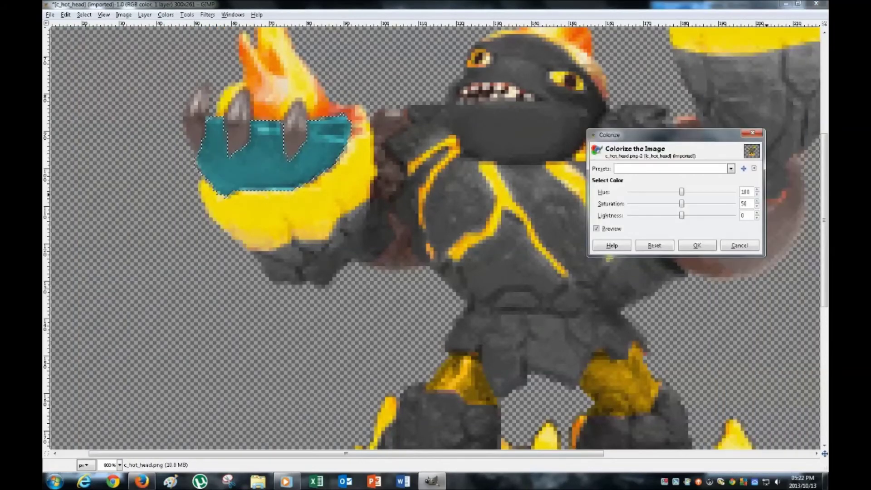
Step: Colorize the left hand's selected dark section with hue 45 and saturation 100, and clear the selection
{"action": "type", "text": "45"}
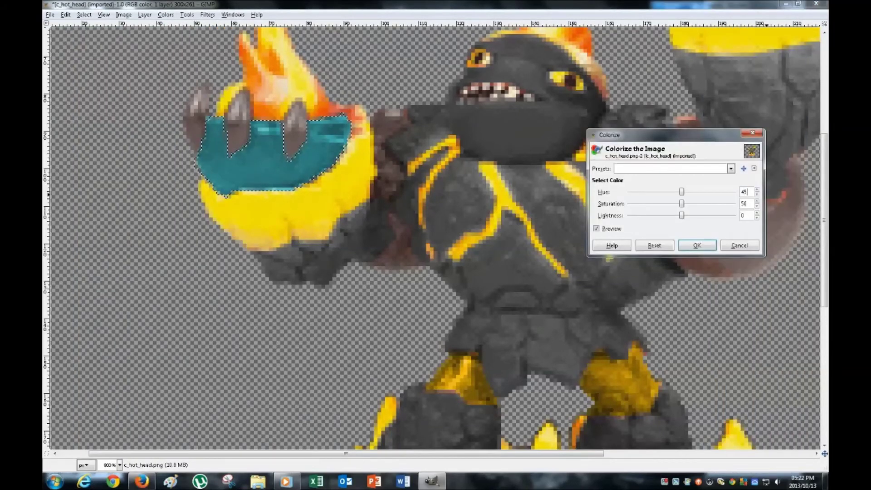
{"action": "key", "text": "Tab"}
{"action": "type", "text": "100"}
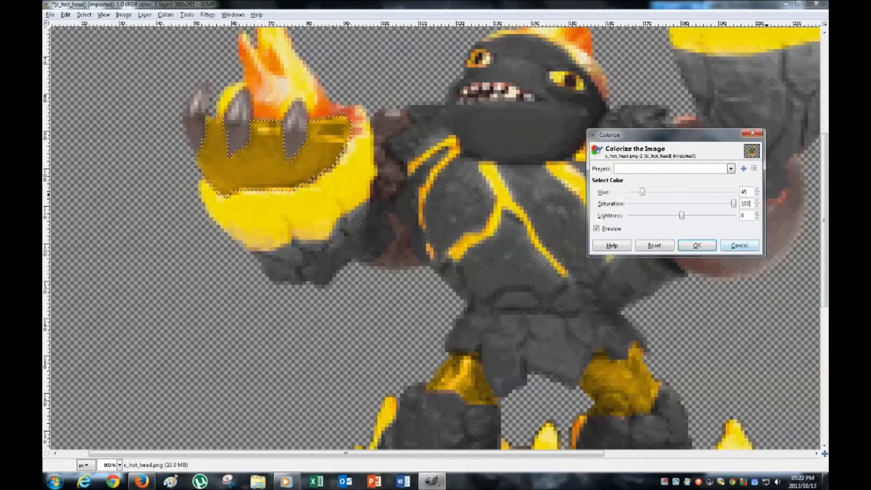
{"action": "key", "text": "Return"}
{"action": "scroll", "coordinate": [504, 183], "scroll_direction": "down", "scroll_amount": 3}
{"action": "left_click", "coordinate": [99, 60]}
{"action": "left_click", "coordinate": [172, 100]}
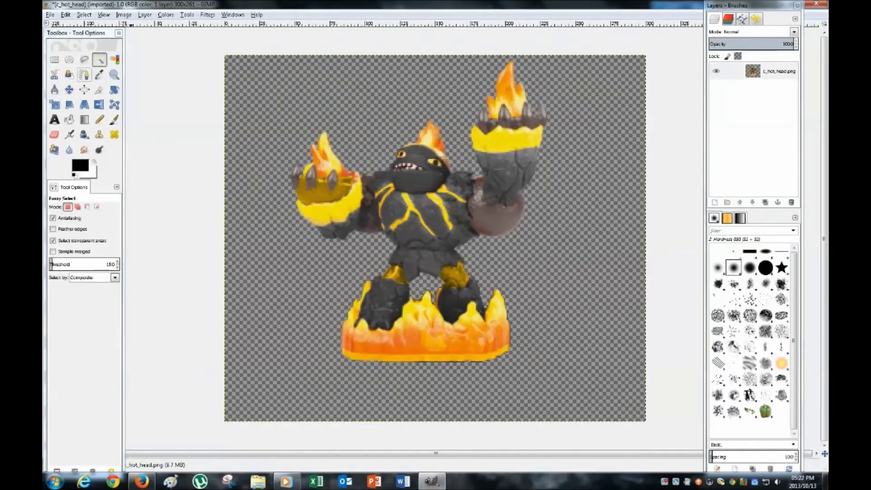
Step: Start a path around the dark gap between the raised hand's first two claws, from the yellow band up to the second claw
{"action": "left_click", "coordinate": [84, 74]}
{"action": "scroll", "coordinate": [483, 236], "scroll_direction": "down", "scroll_amount": 2}
{"action": "left_click", "coordinate": [484, 453]}
{"action": "scroll", "coordinate": [455, 183], "scroll_direction": "up", "scroll_amount": 6}
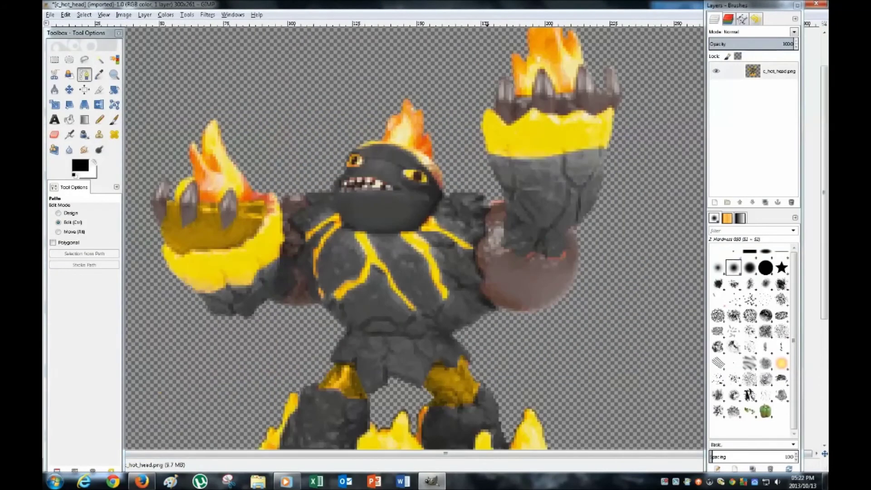
{"action": "left_click", "coordinate": [493, 207]}
{"action": "left_click", "coordinate": [475, 188]}
{"action": "left_click", "coordinate": [463, 175]}
{"action": "key", "text": "ctrl+z"}
{"action": "key", "text": "ctrl+z"}
{"action": "left_click", "coordinate": [506, 196]}
{"action": "left_click", "coordinate": [511, 153]}
{"action": "left_click", "coordinate": [548, 151]}
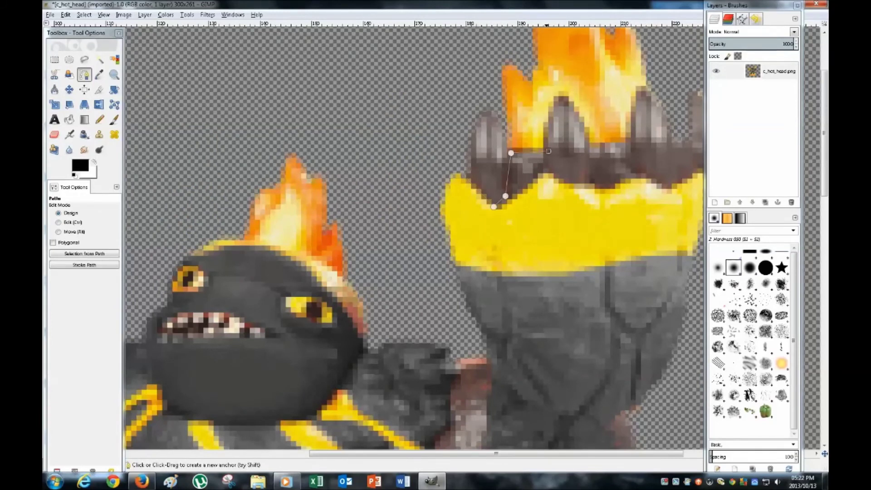
Step: Close the path along the yellow band below the first claw gap of the raised hand and make it the selection
{"action": "left_click", "coordinate": [494, 206], "text": "ctrl"}
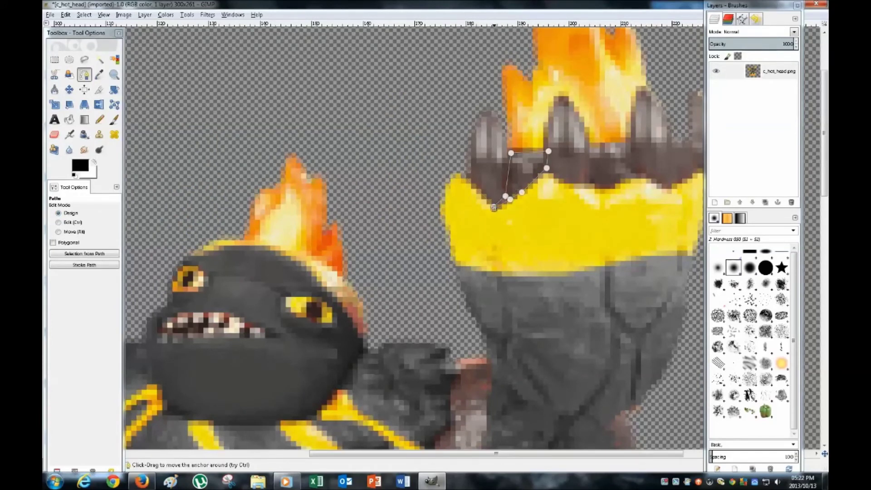
{"action": "left_click_drag", "start_coordinate": [509, 199], "coordinate": [510, 203]}
{"action": "key", "text": "Return"}
{"action": "key", "text": "shift+v"}
Step: Colorize the selected gap between the raised hand's first two claws with hue 45 and saturation 100
{"action": "left_click", "coordinate": [166, 15]}
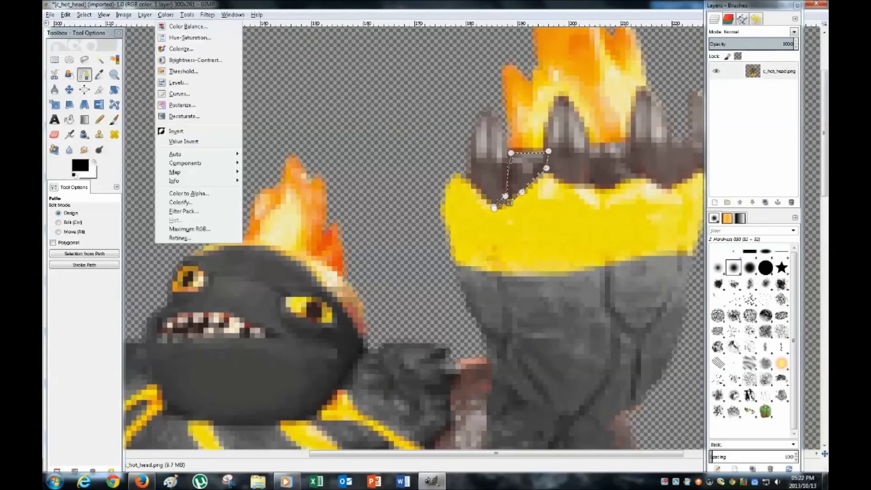
{"action": "left_click", "coordinate": [181, 44]}
{"action": "key", "text": "Tab"}
{"action": "double_click", "coordinate": [745, 192]}
{"action": "type", "text": "45"}
{"action": "key", "text": "Tab"}
{"action": "key", "text": "Tab"}
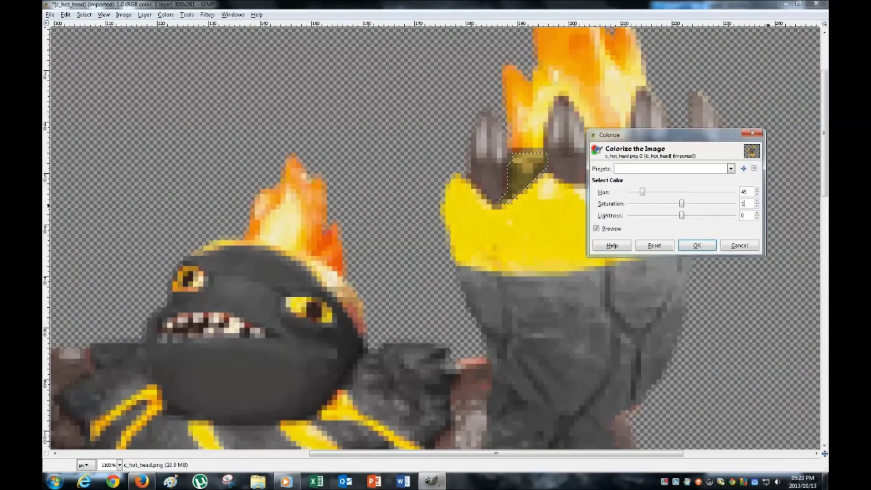
{"action": "type", "text": "100"}
{"action": "key", "text": "Return"}
{"action": "left_click", "coordinate": [697, 245]}
Step: Outline the dark gap between the raised hand's second and third claws with a closed path and make it the selection
{"action": "left_click", "coordinate": [84, 75]}
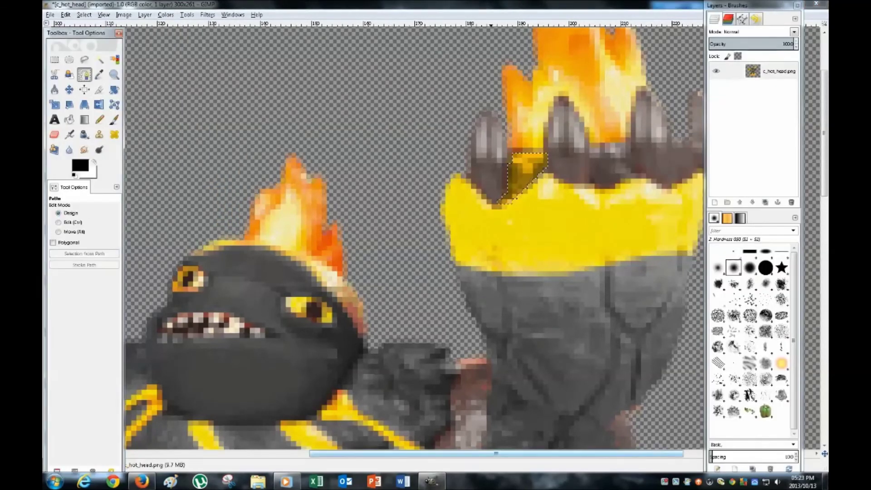
{"action": "scroll", "coordinate": [576, 173], "scroll_direction": "right", "scroll_amount": 3}
{"action": "left_click", "coordinate": [539, 189]}
{"action": "left_click", "coordinate": [552, 188]}
{"action": "left_click", "coordinate": [576, 174], "text": "ctrl"}
{"action": "left_click", "coordinate": [566, 144]}
{"action": "key", "text": "Return"}
Step: Colorize the selected gap between the second and third claws gold with saturation 100, and clear the selection
{"action": "left_click", "coordinate": [166, 15]}
{"action": "left_click", "coordinate": [180, 49]}
{"action": "key", "text": "Tab"}
{"action": "type", "text": "100"}
{"action": "key", "text": "Return"}
{"action": "scroll", "coordinate": [403, 226], "scroll_direction": "down", "scroll_amount": 6}
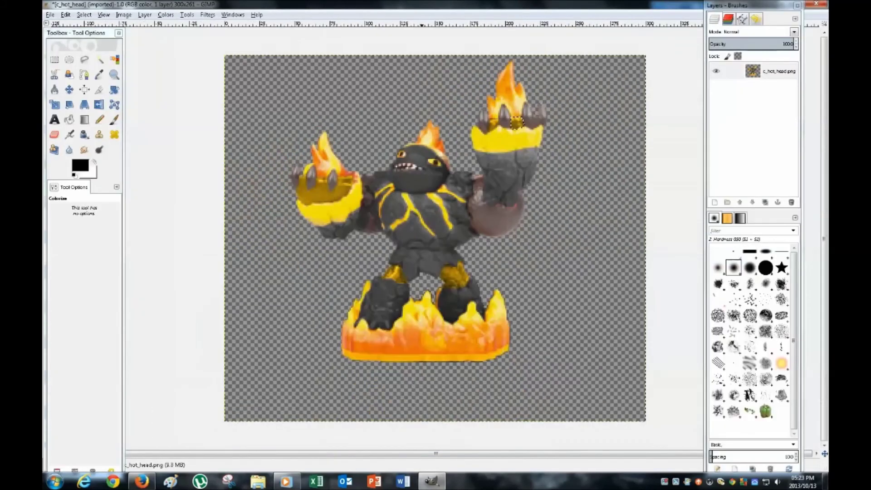
{"action": "key", "text": "u"}
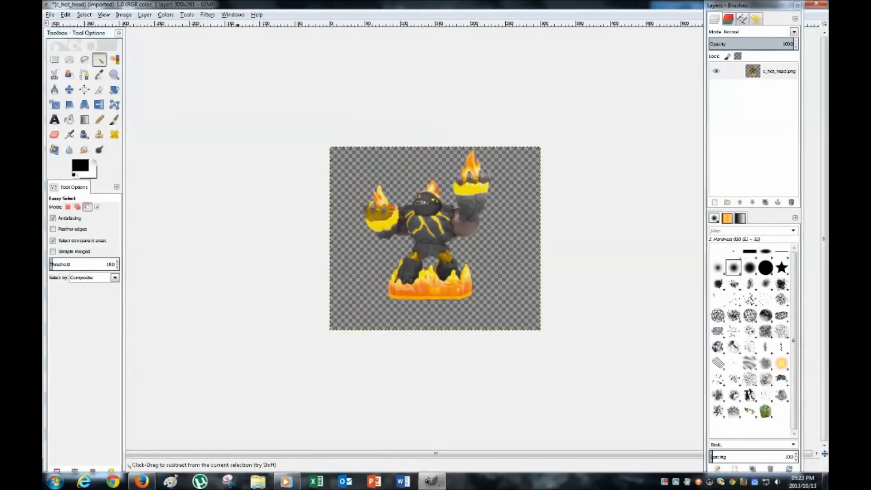
Step: Crop the image closely around the whole figure to 202 by 229 px, starting at position 37, 0
{"action": "key", "text": "3"}
{"action": "scroll", "coordinate": [420, 218], "scroll_direction": "down", "scroll_amount": 5}
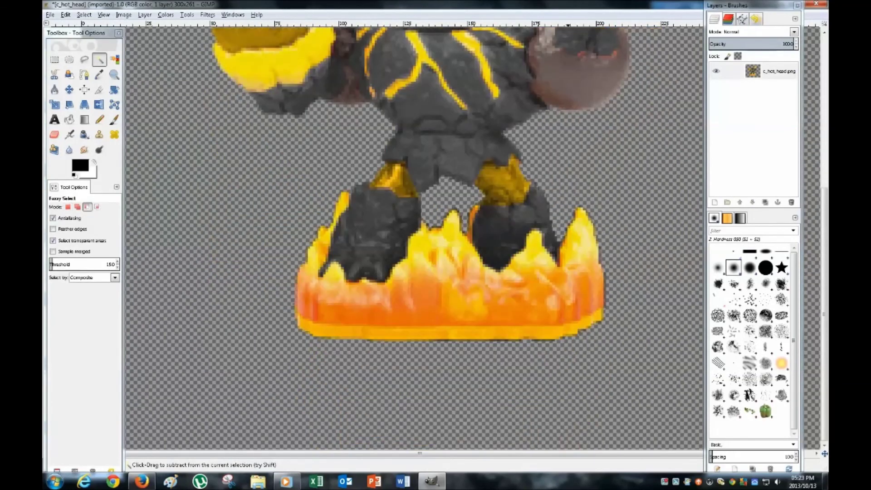
{"action": "scroll", "coordinate": [419, 217], "scroll_direction": "down", "scroll_amount": 5}
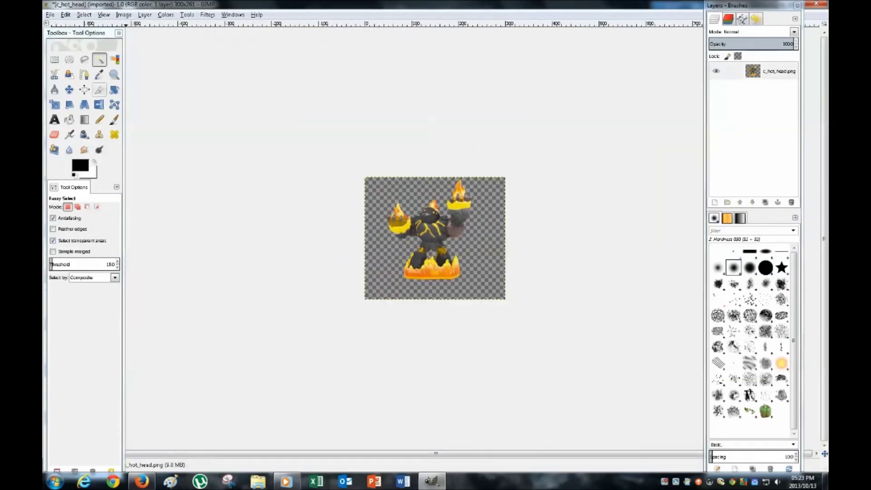
{"action": "left_click", "coordinate": [99, 90]}
{"action": "left_click", "coordinate": [467, 238]}
{"action": "left_click_drag", "start_coordinate": [494, 238], "coordinate": [467, 238]}
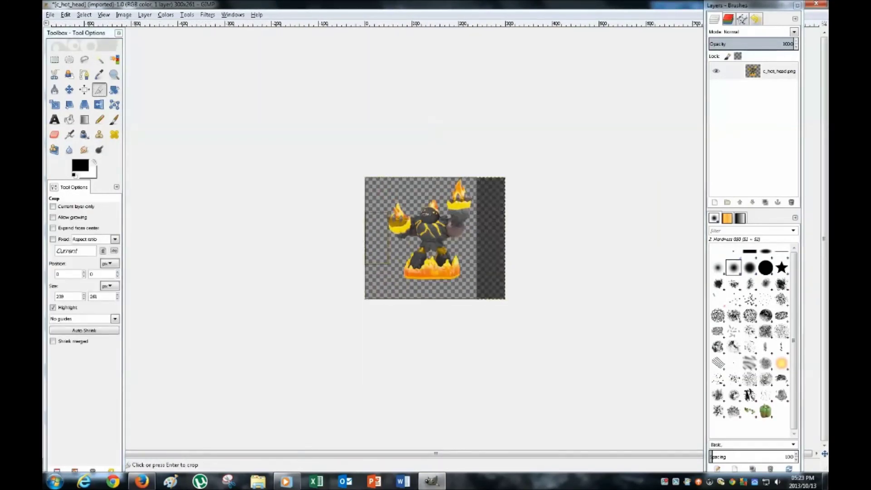
{"action": "left_click_drag", "start_coordinate": [370, 237], "coordinate": [386, 236]}
{"action": "left_click_drag", "start_coordinate": [445, 291], "coordinate": [447, 276]}
{"action": "left_click", "coordinate": [455, 249]}
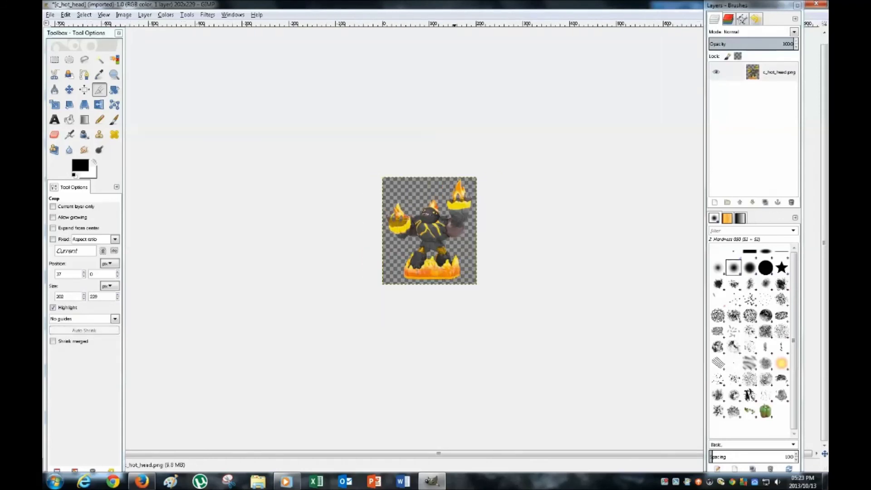